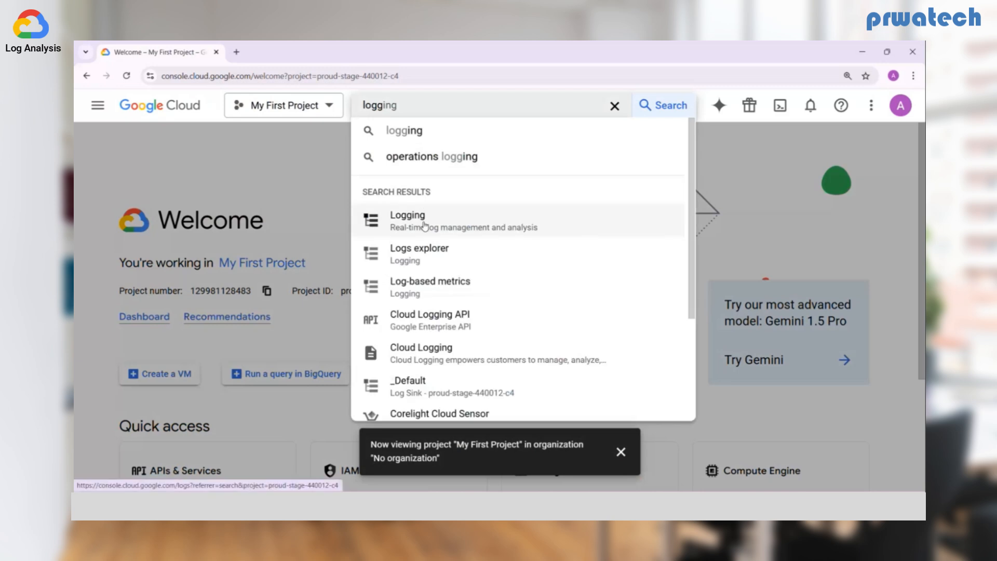
Go to the Log Router in Google Cloud Logging and start creating a logs routing sink
click(420, 257)
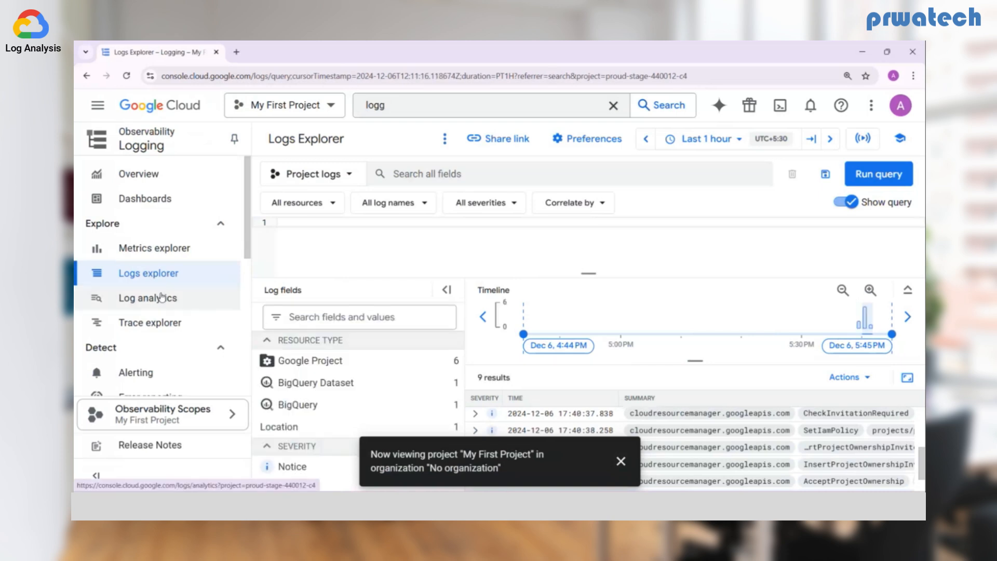
scroll(161, 297, down, 5)
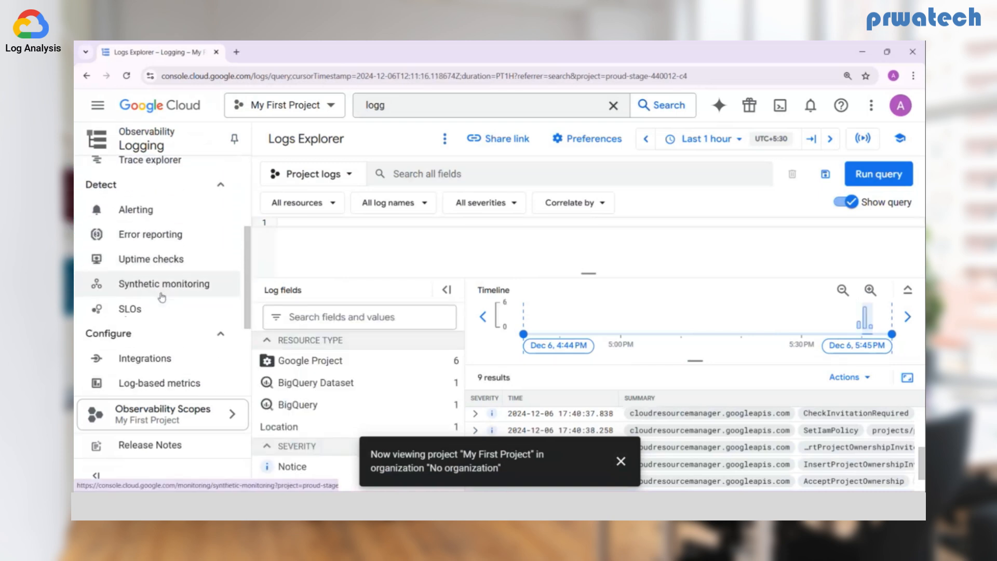
scroll(162, 297, down, 3)
click(141, 319)
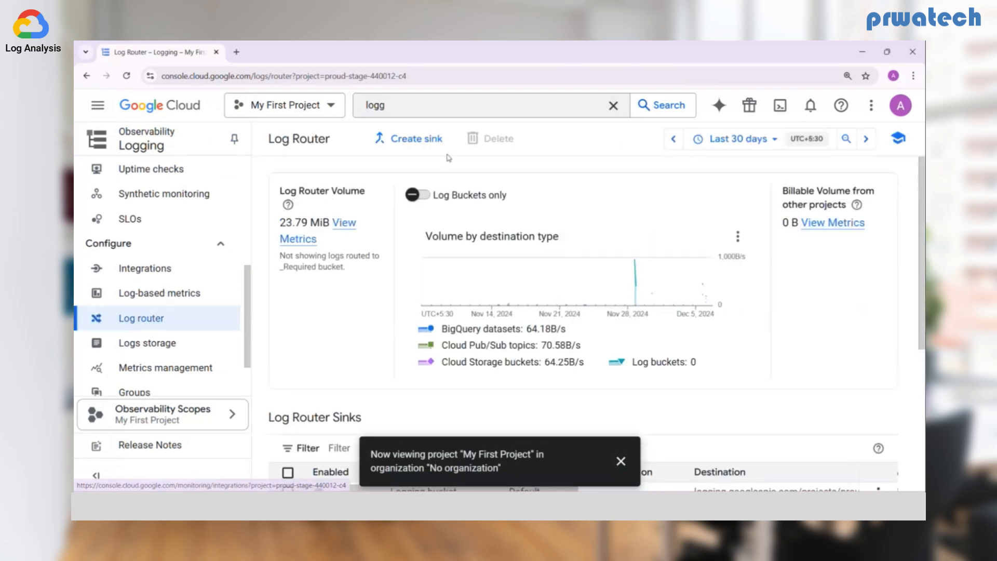
click(420, 144)
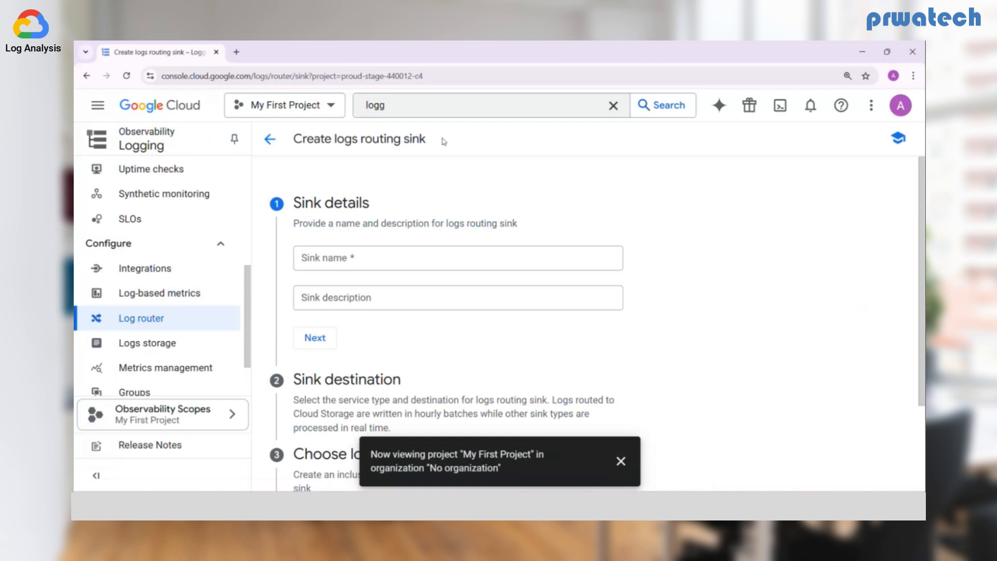
Search the console for cloud storage and open Cloud Storage in a separate browser tab, keeping the sink form open
click(428, 256)
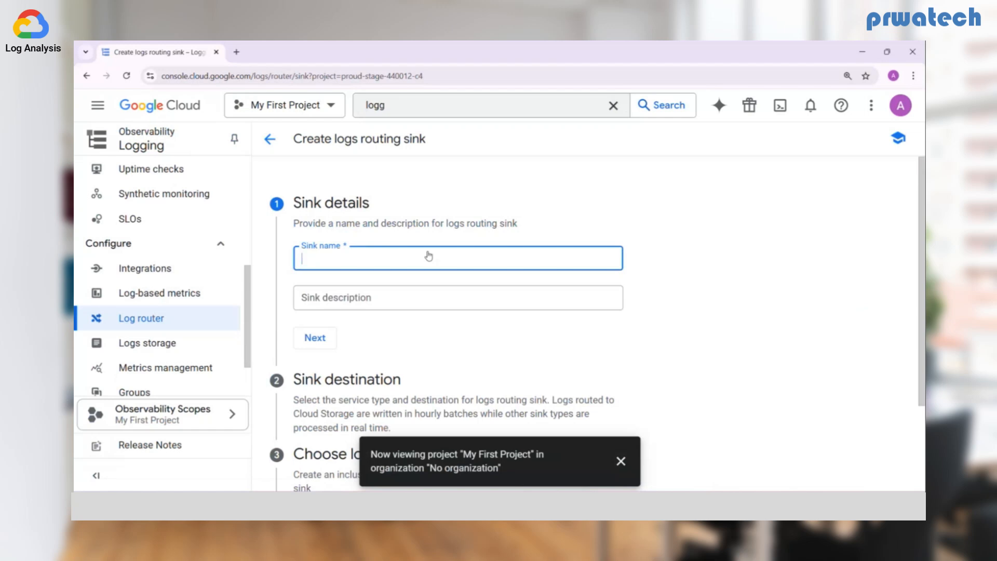
click(393, 104)
text(ing)
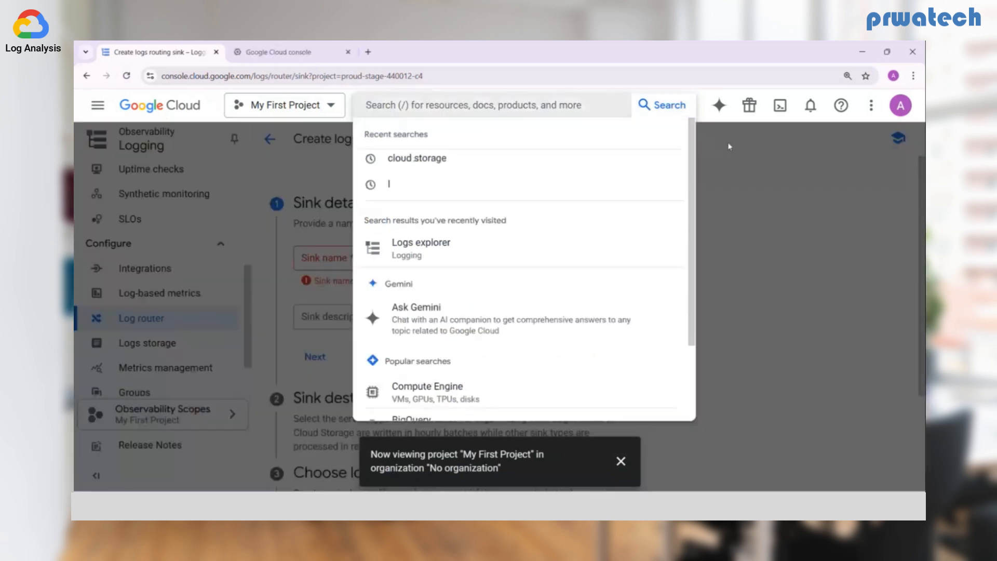
click(729, 146)
Name the sink bucketlogger, leave its description empty and proceed to the sink destination
click(339, 258)
text(bucketlogger)
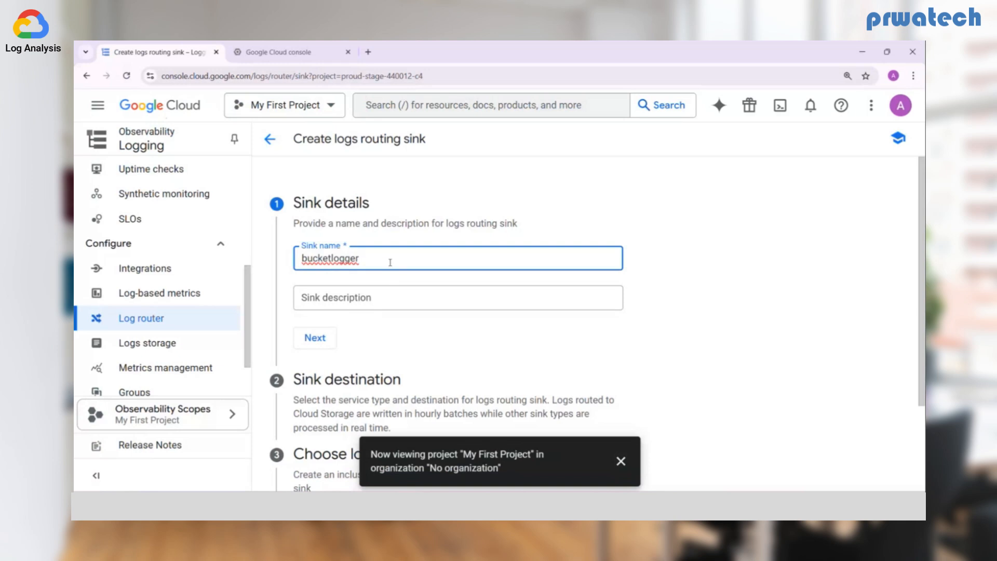
click(414, 328)
scroll(400, 330, down, 1)
click(314, 271)
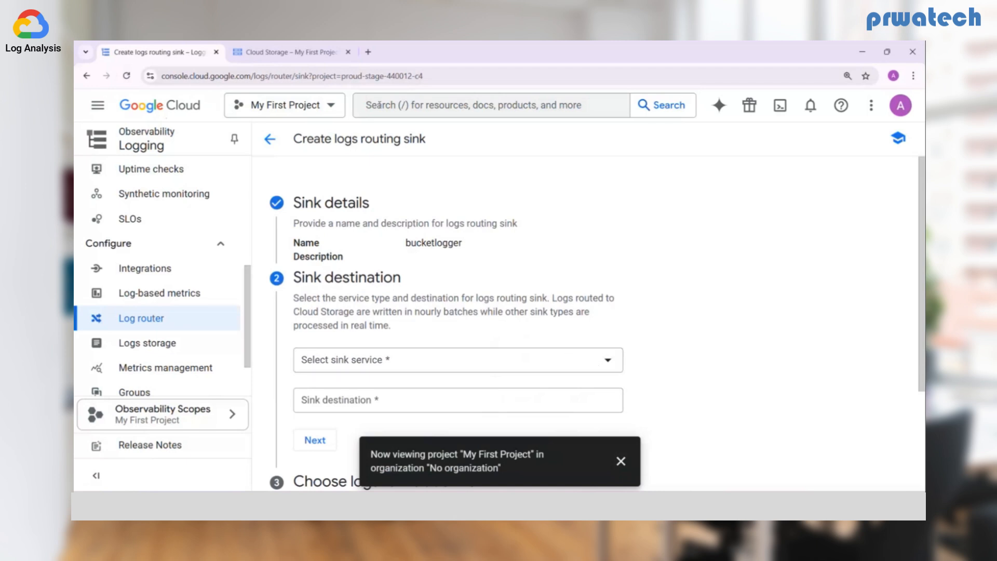
In Cloud Storage, create a bucket named logbucket56 with the default location, storage class, access and protection settings
click(304, 54)
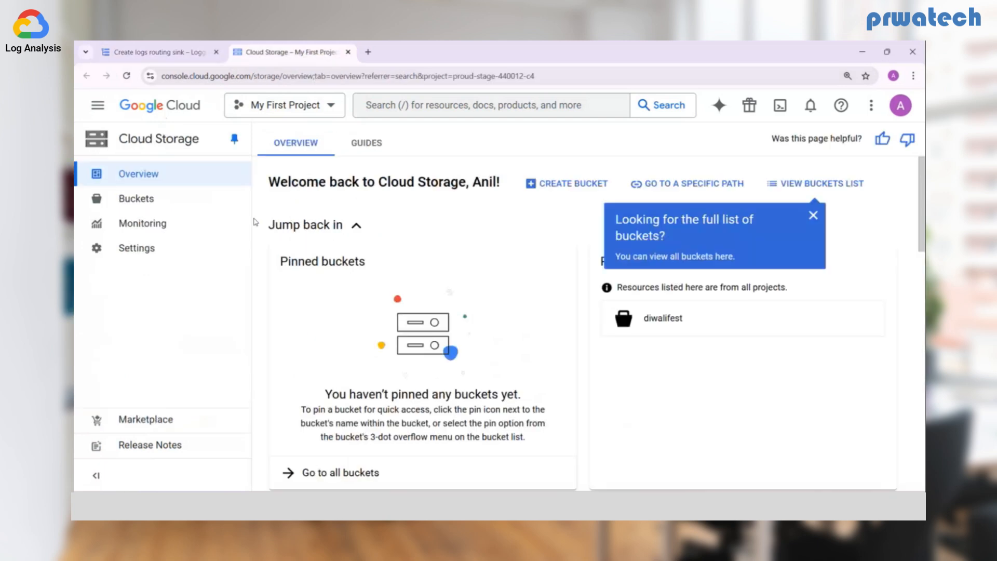
click(158, 207)
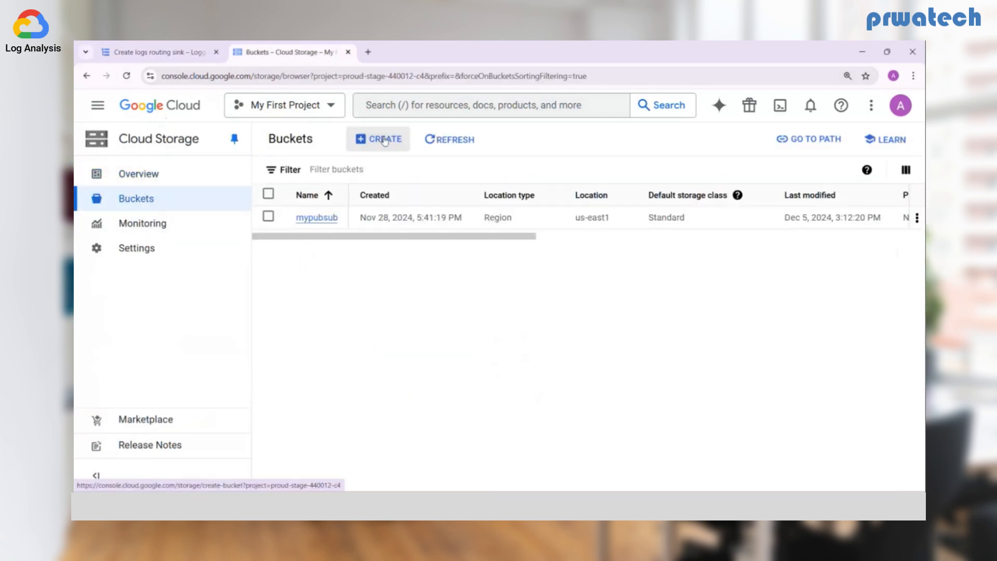
click(384, 140)
text(lo)
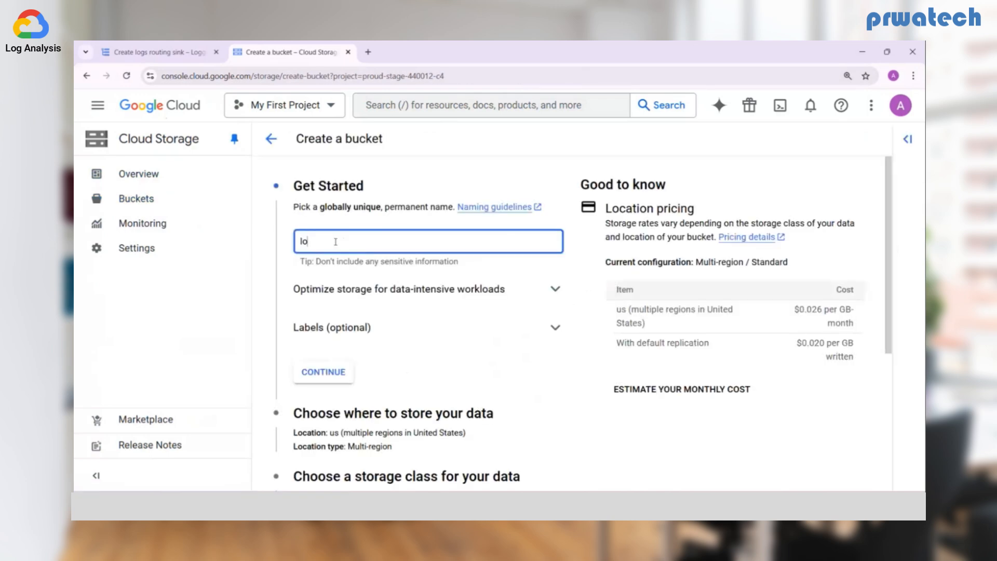
text(gbucket56)
scroll(422, 311, down, 2)
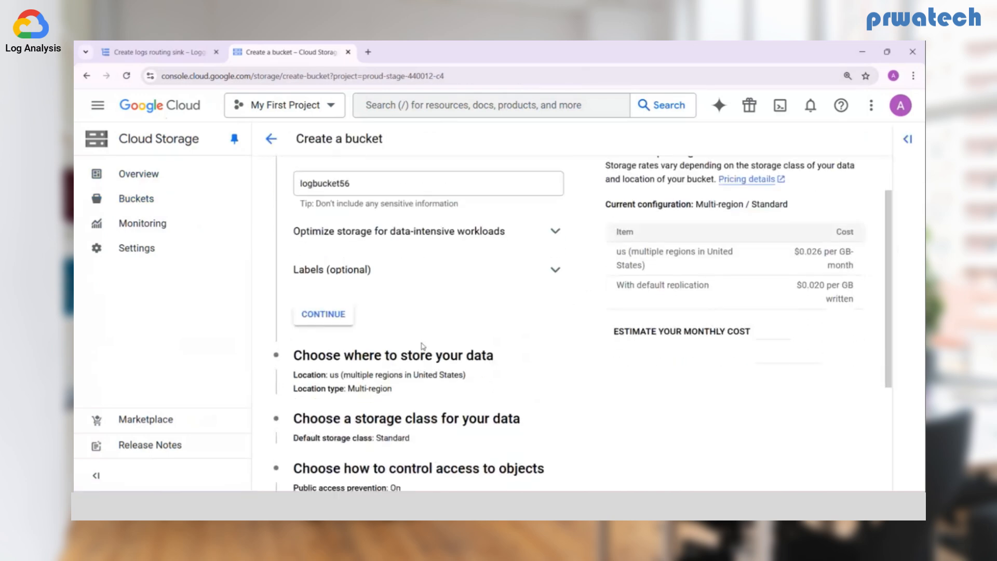
scroll(422, 346, down, 3)
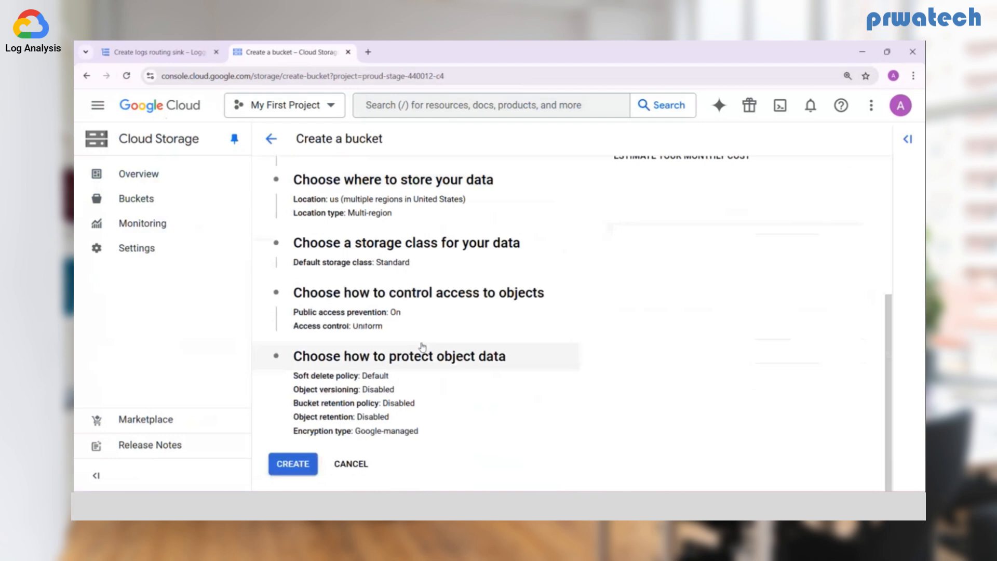
scroll(370, 343, up, 5)
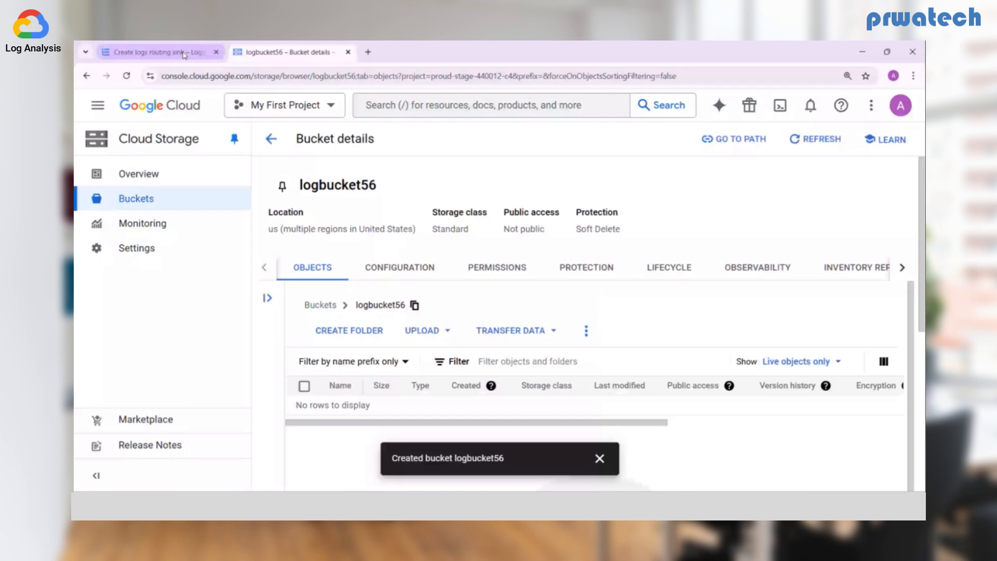
Return to the sink form, read the destination notes and choose Cloud Storage bucket as the sink service
click(184, 54)
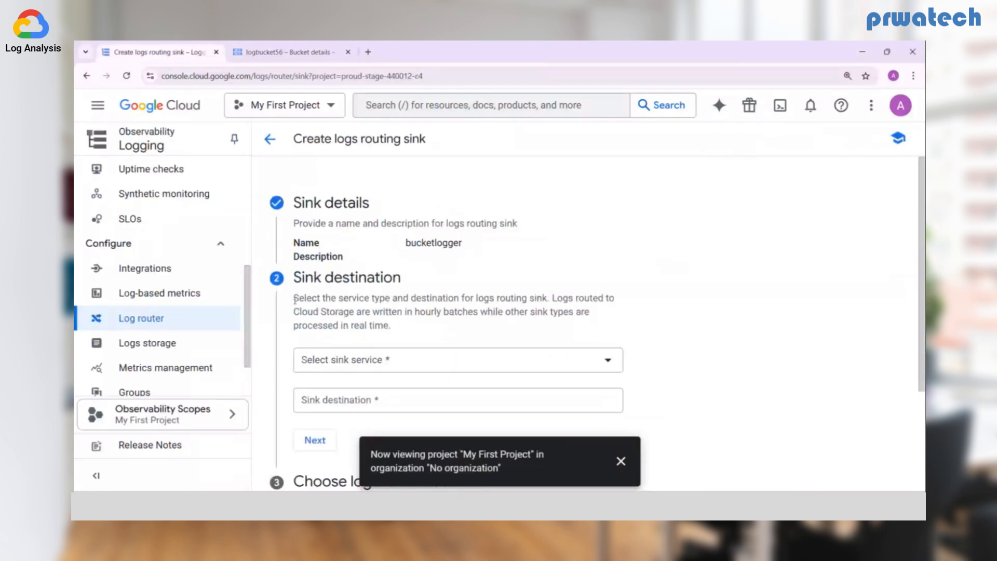
drag(294, 300, 386, 302)
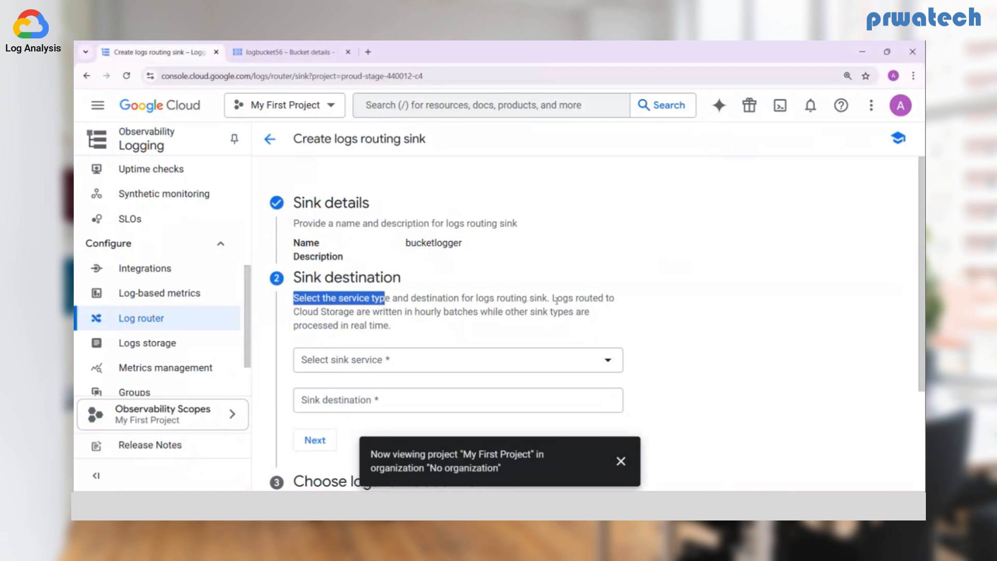
drag(553, 299, 596, 321)
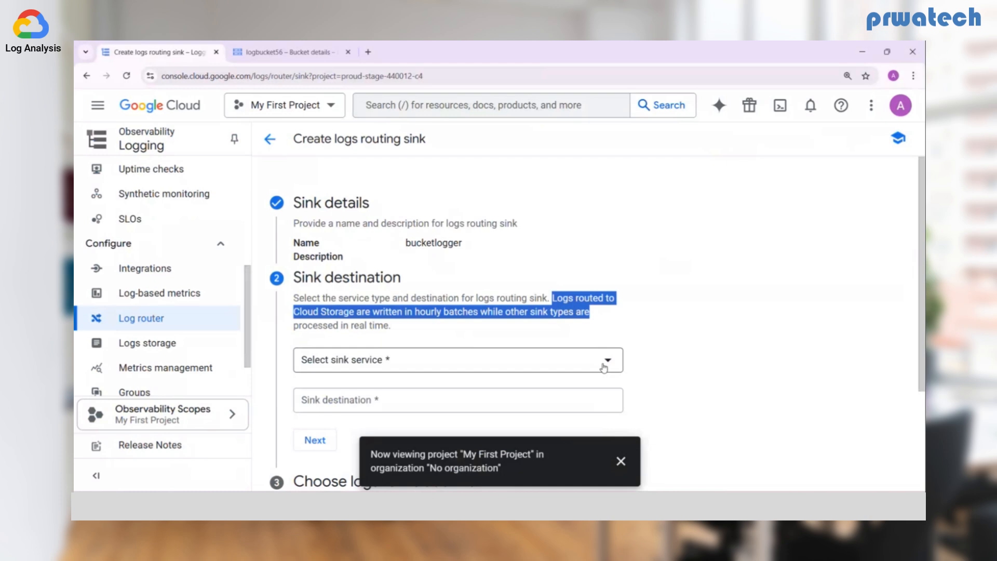
click(420, 317)
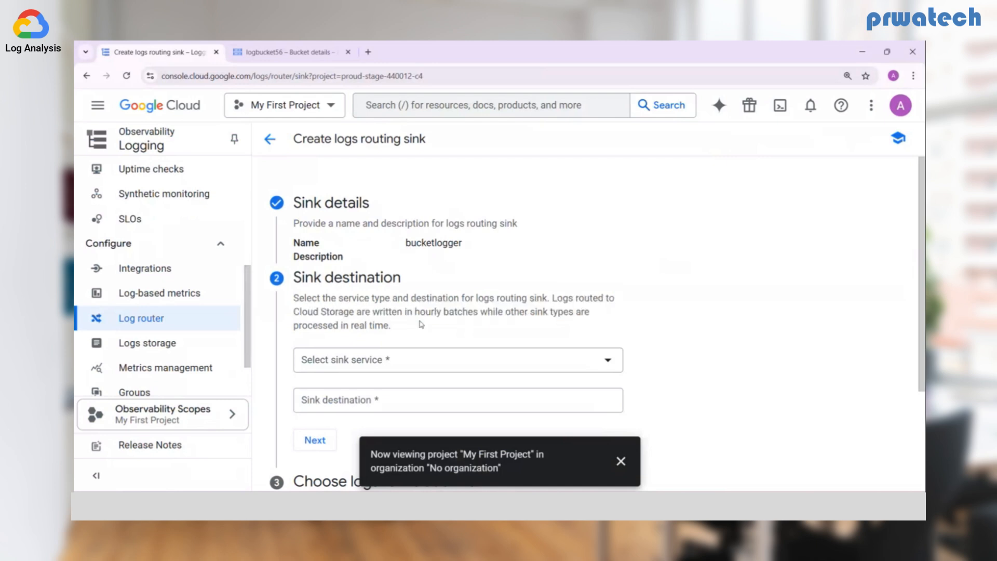
click(607, 358)
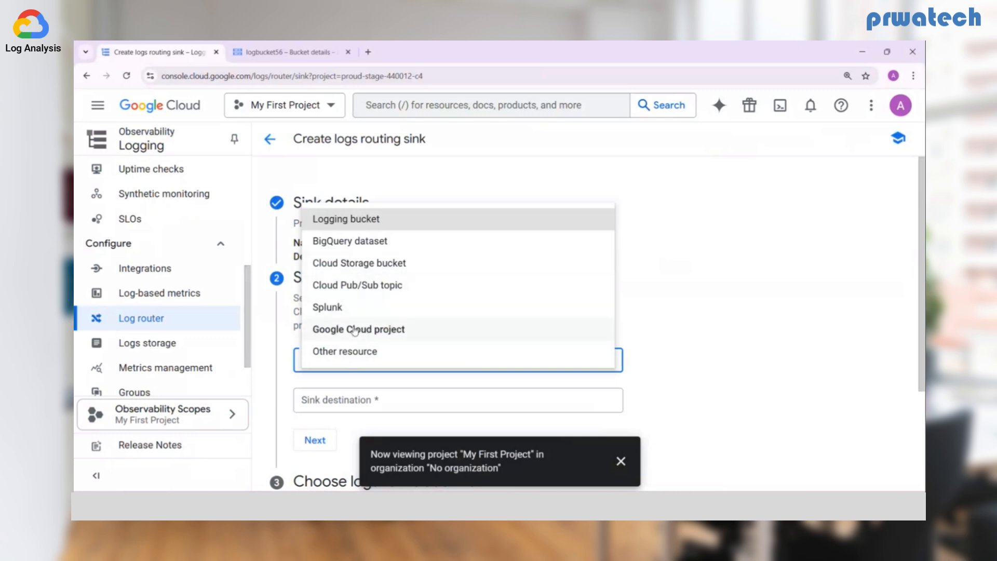
click(350, 265)
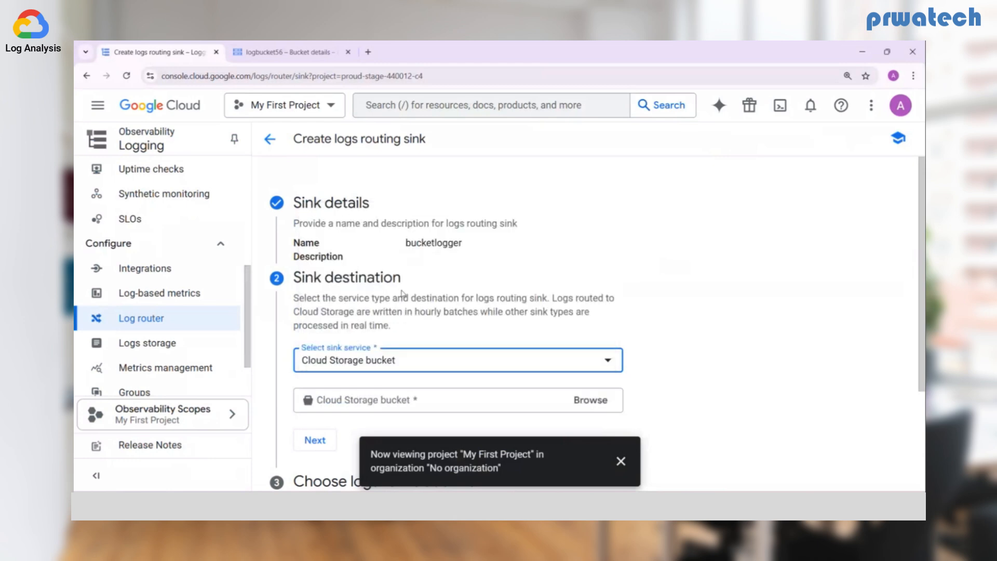
Browse for logbucket56, select it as the sink's destination bucket and proceed to the logs to include
click(588, 401)
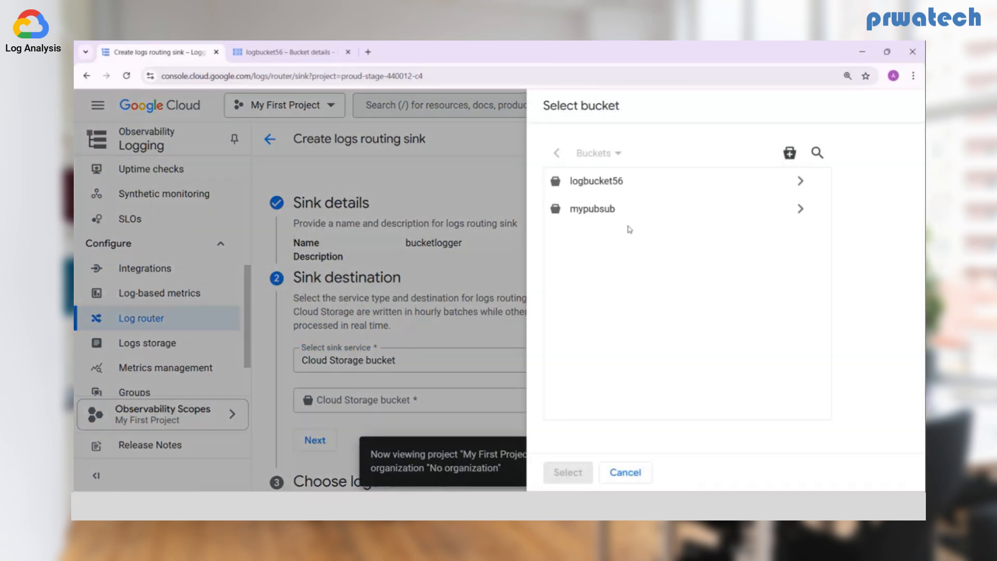
click(611, 185)
click(565, 474)
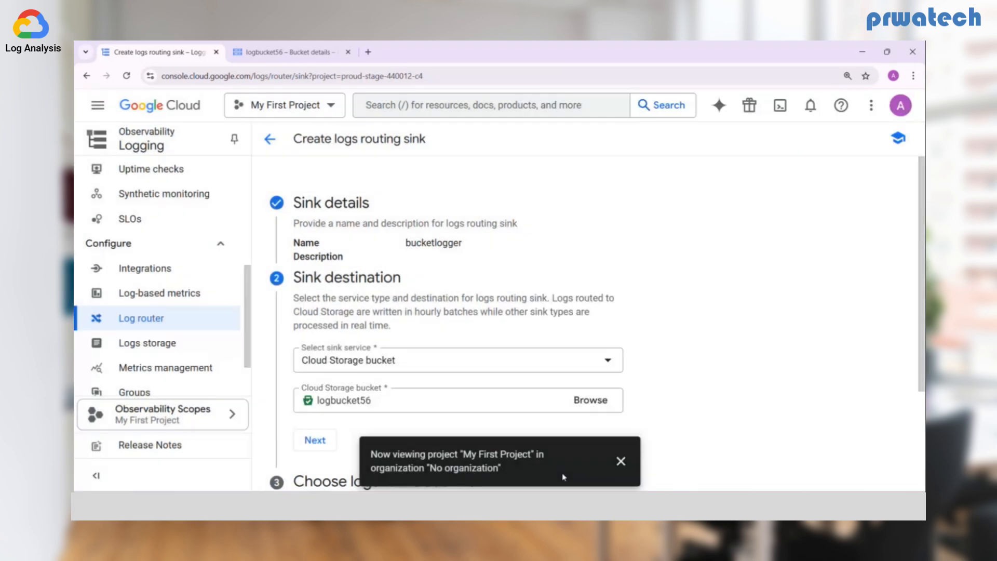
click(621, 461)
scroll(520, 364, down, 3)
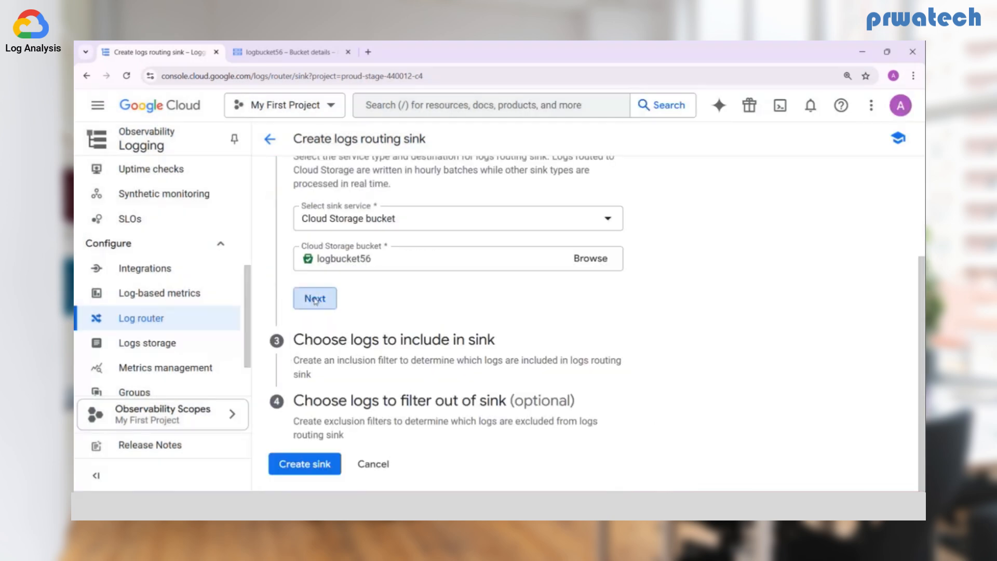
click(313, 296)
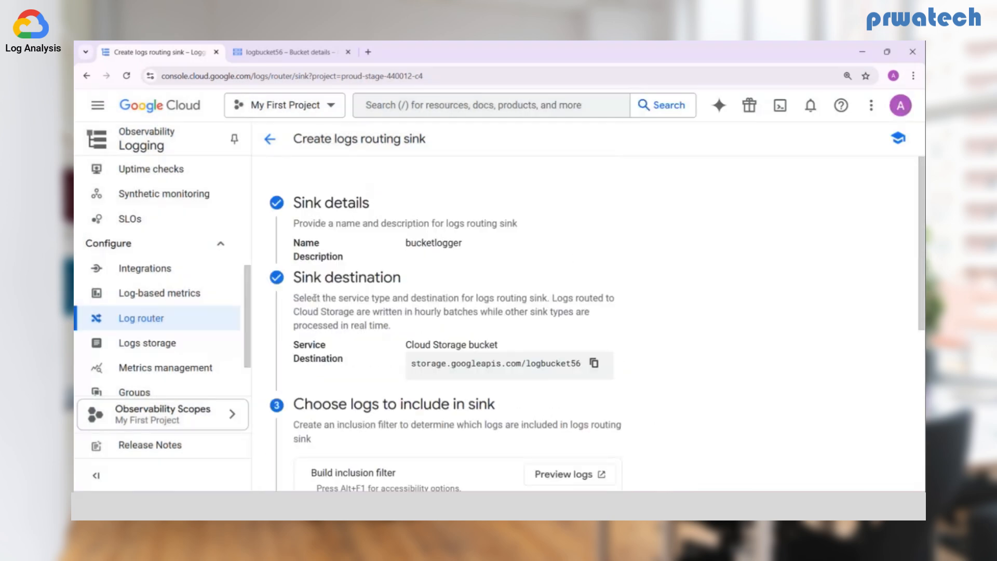
Leave the inclusion filter empty so all logs are routed, and create the sink
scroll(363, 322, down, 3)
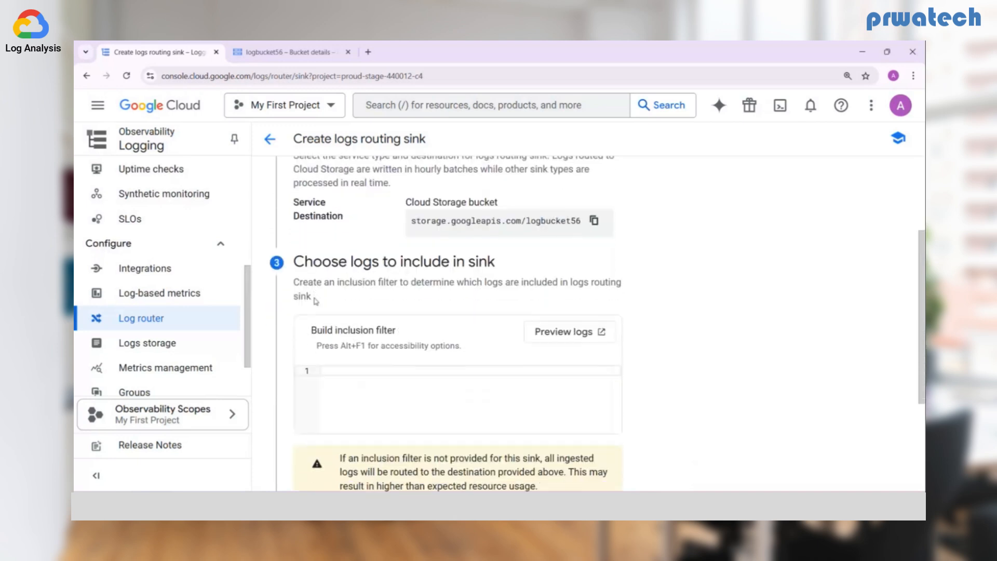
click(343, 398)
scroll(653, 408, down, 3)
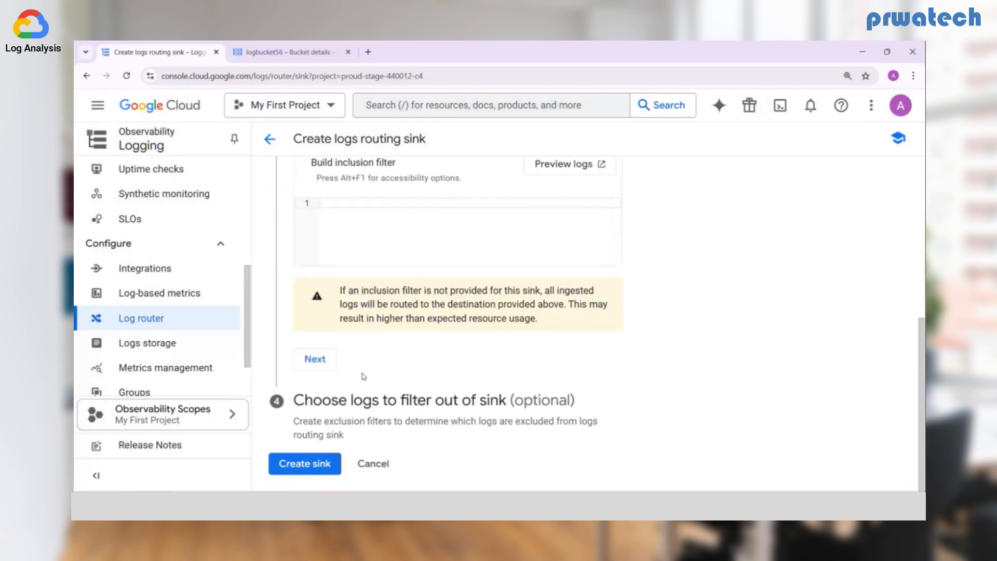
click(303, 465)
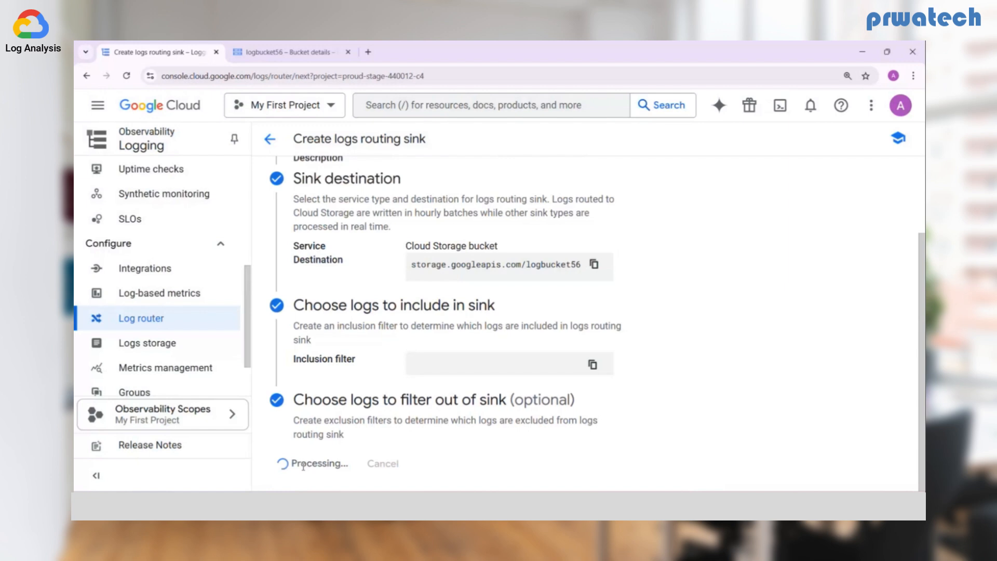
Look over the recommended next steps, and check the Log Router's sink list for bucketlogger
scroll(437, 398, down, 3)
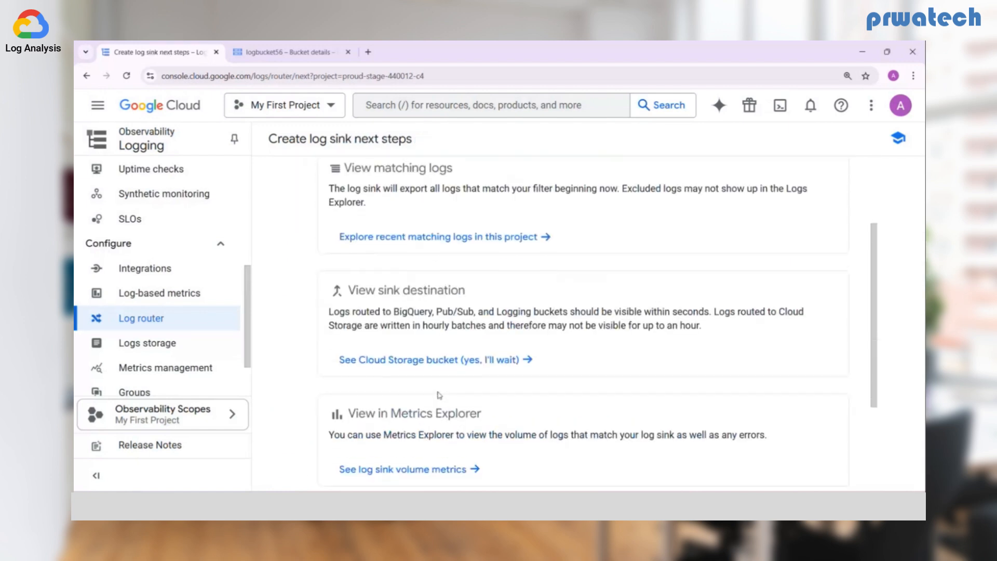
scroll(439, 395, down, 3)
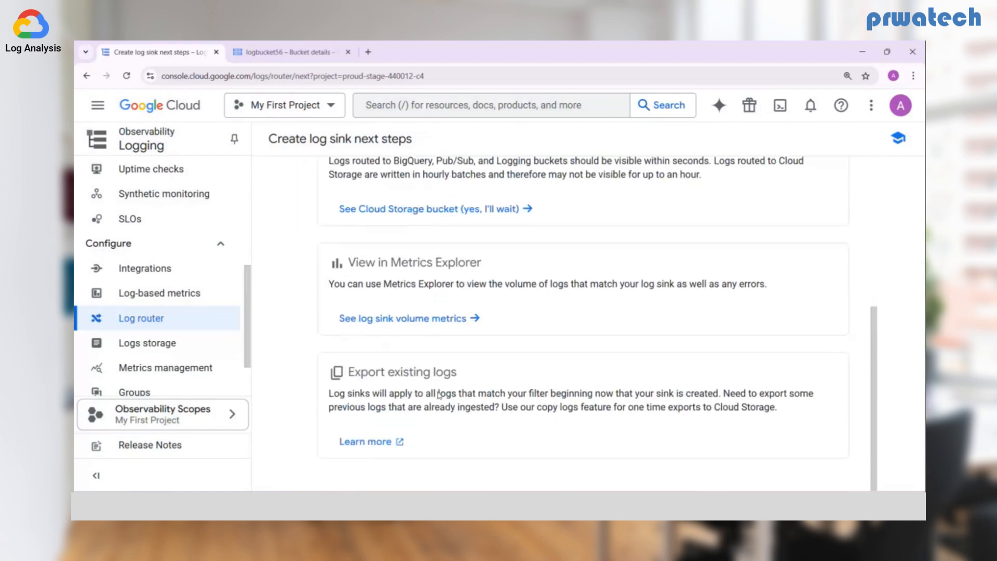
scroll(438, 395, up, 6)
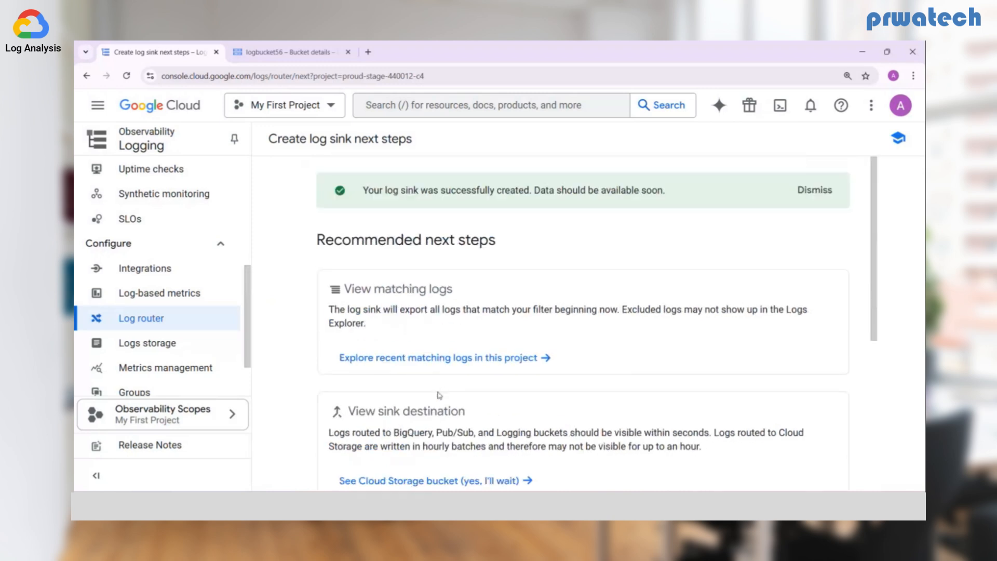
click(183, 318)
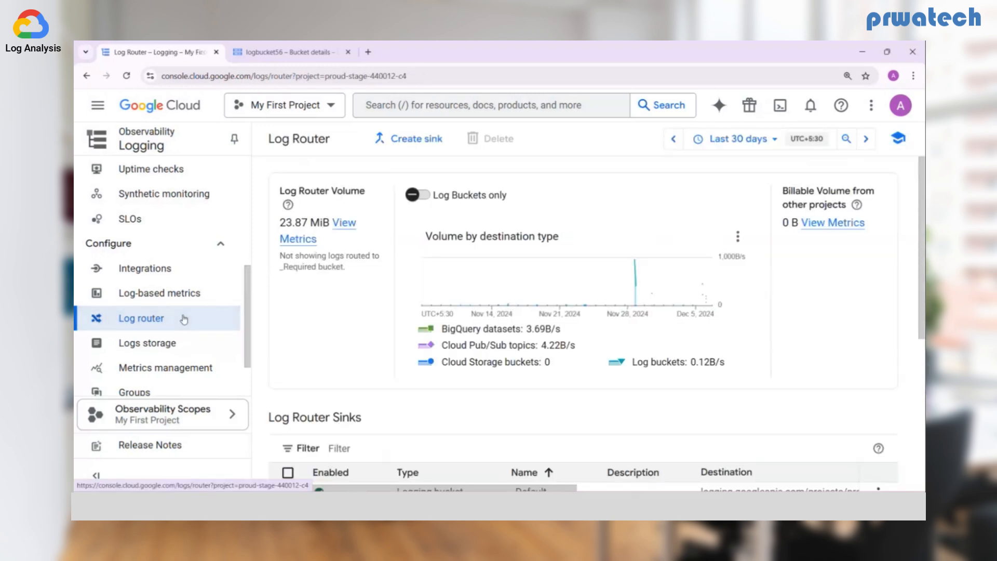
scroll(337, 256, down, 5)
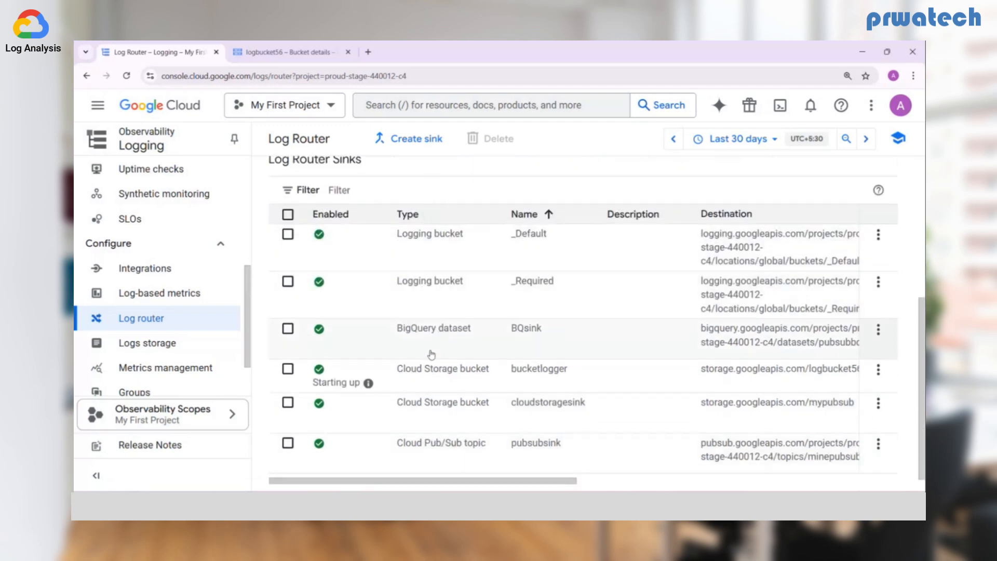
scroll(431, 355, down, 1)
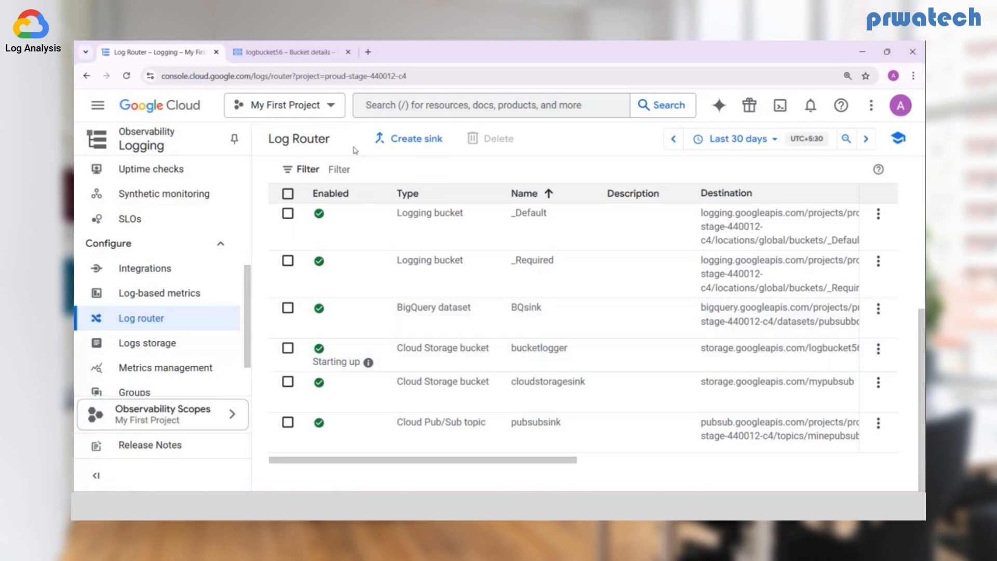
Switch to the logbucket56 page and open the project's IAM page in a new browser tab
click(281, 57)
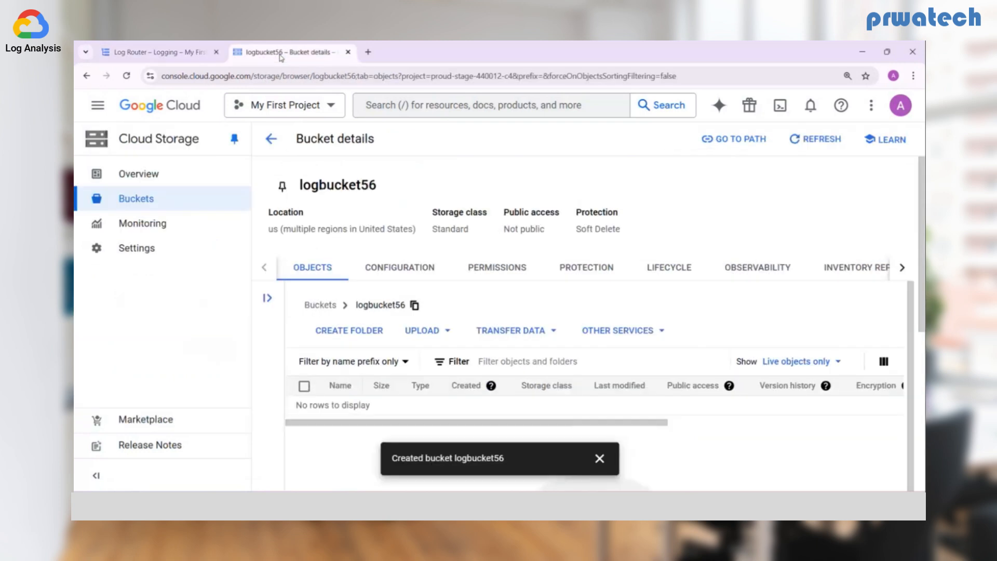
click(98, 108)
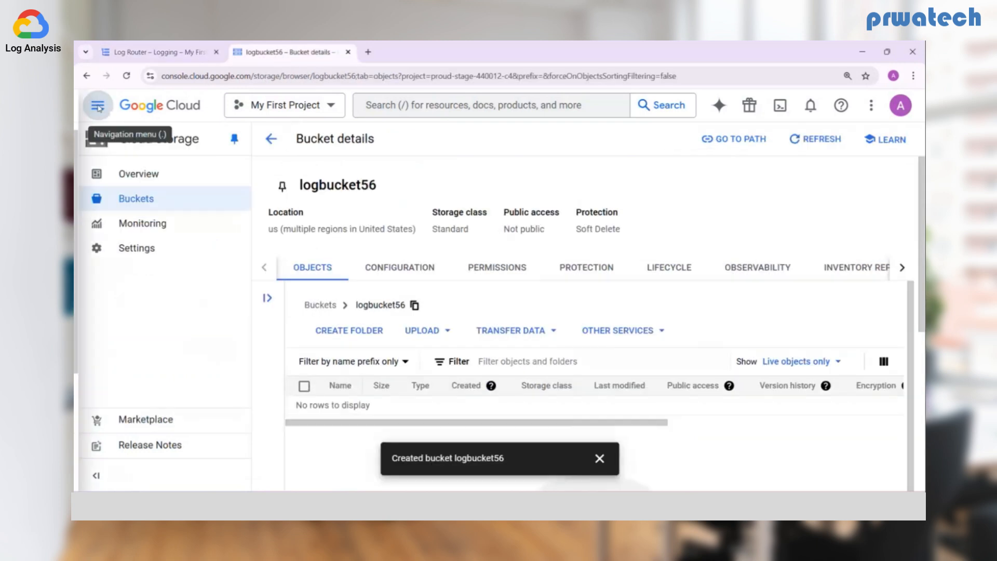
mouse_move(157, 312)
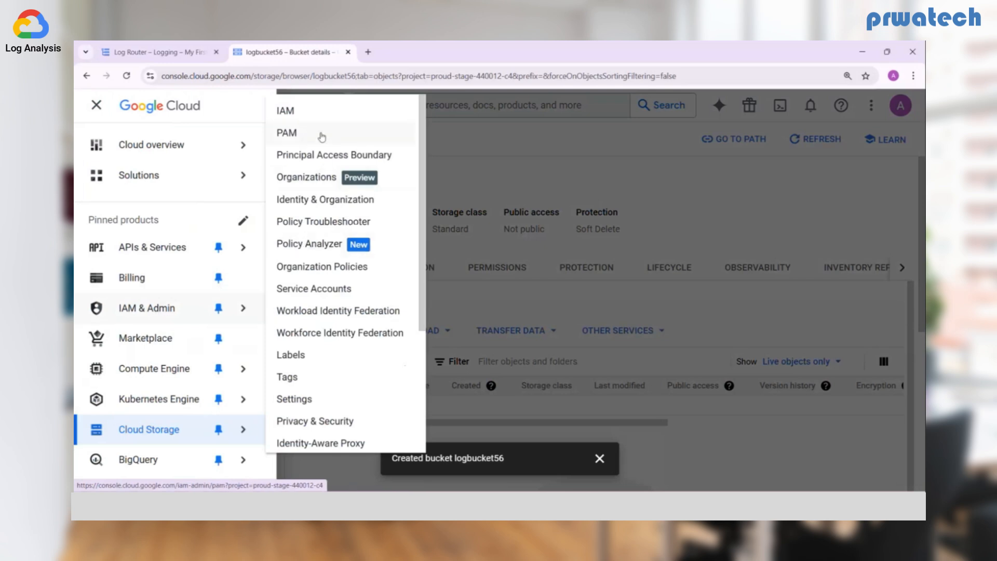
right_click(305, 117)
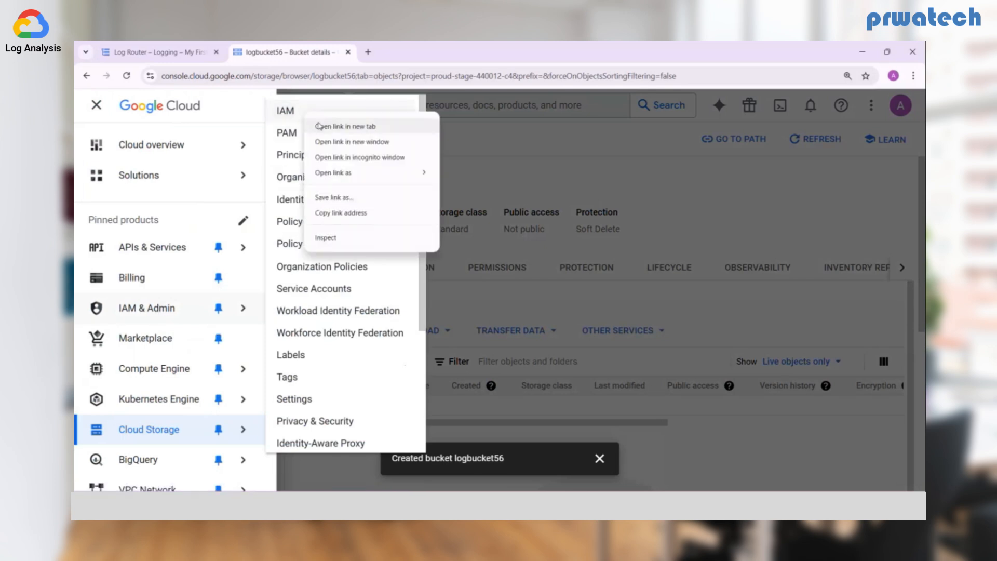
click(323, 128)
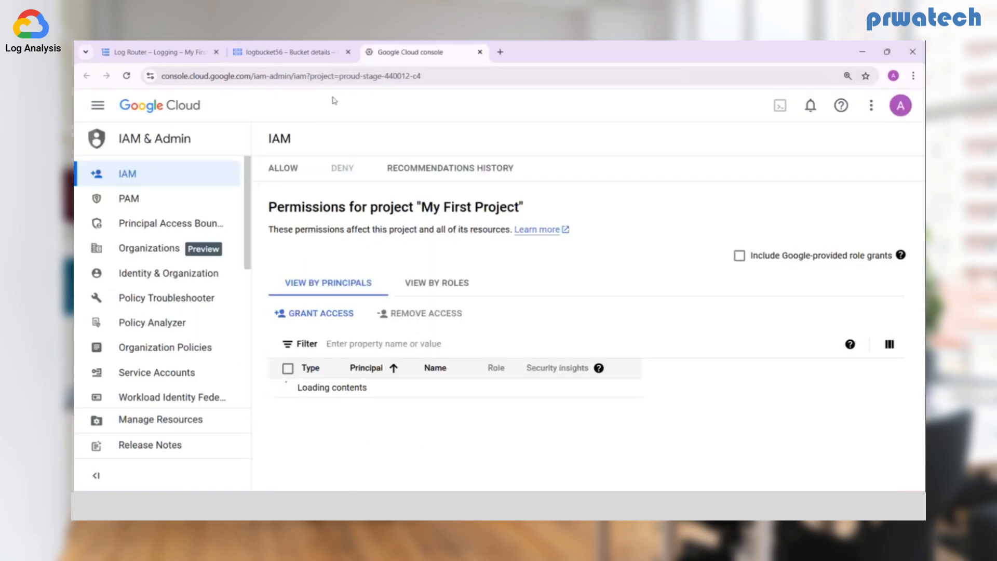
View the details of the bucketlogger sink in the Log Router and copy its writer identity
click(180, 55)
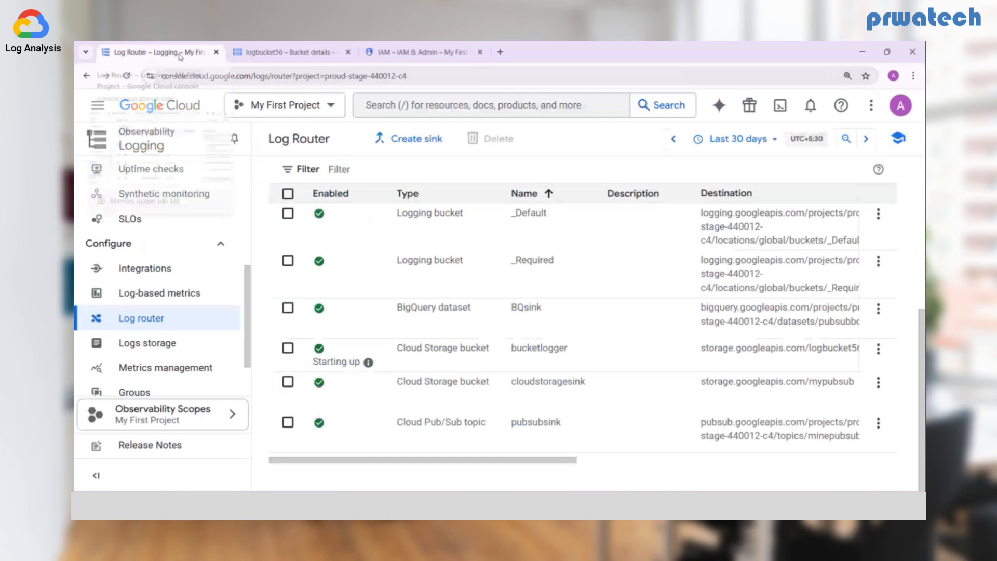
click(877, 353)
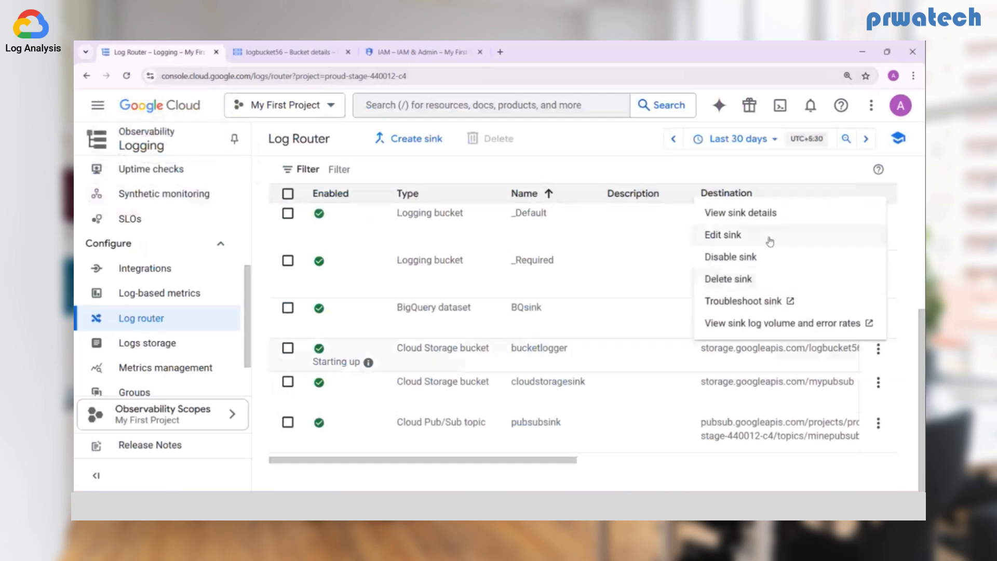
click(741, 216)
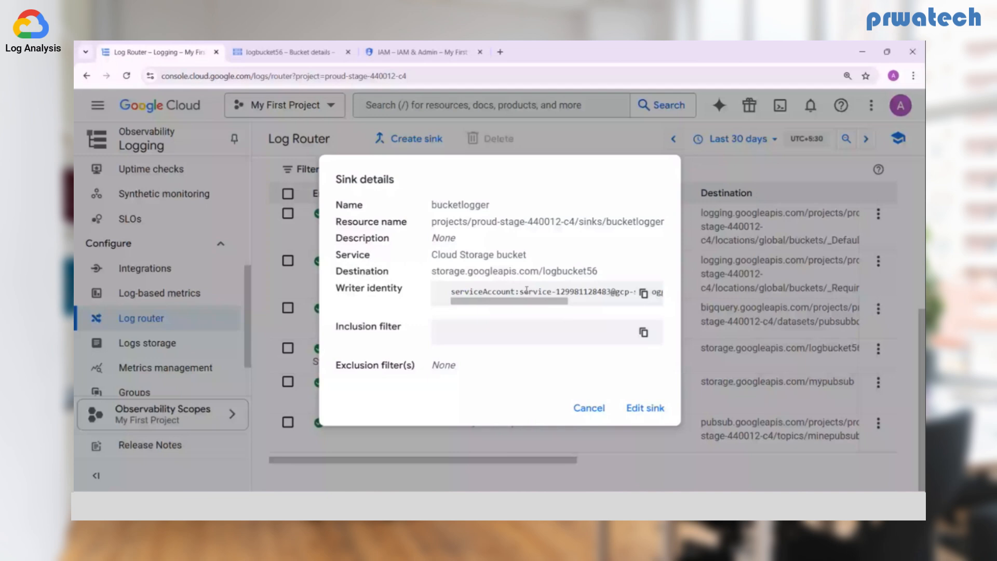
drag(526, 291, 581, 295)
click(644, 294)
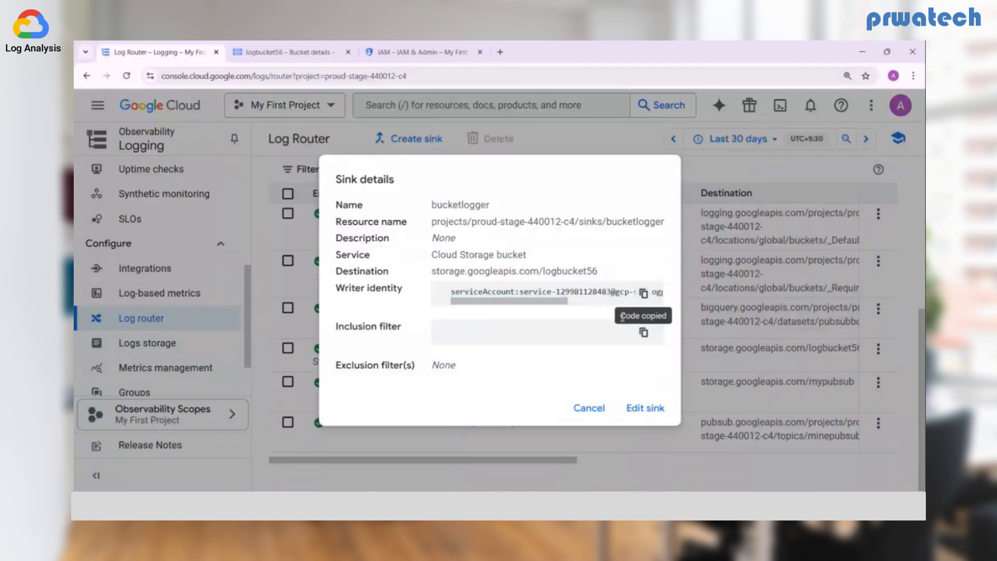
Start granting access to My First Project in IAM and paste the copied writer identity as the new principal
click(433, 53)
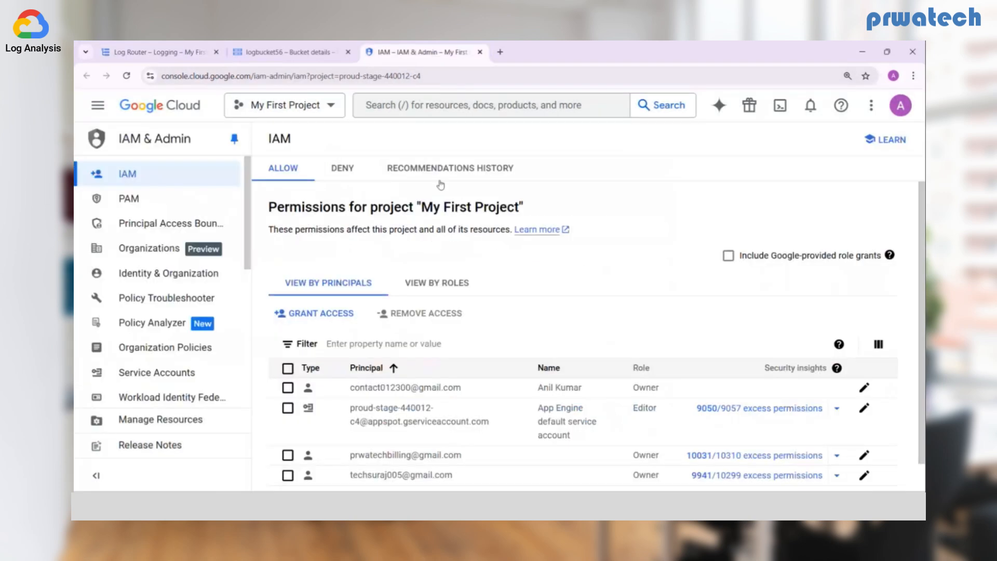
click(307, 314)
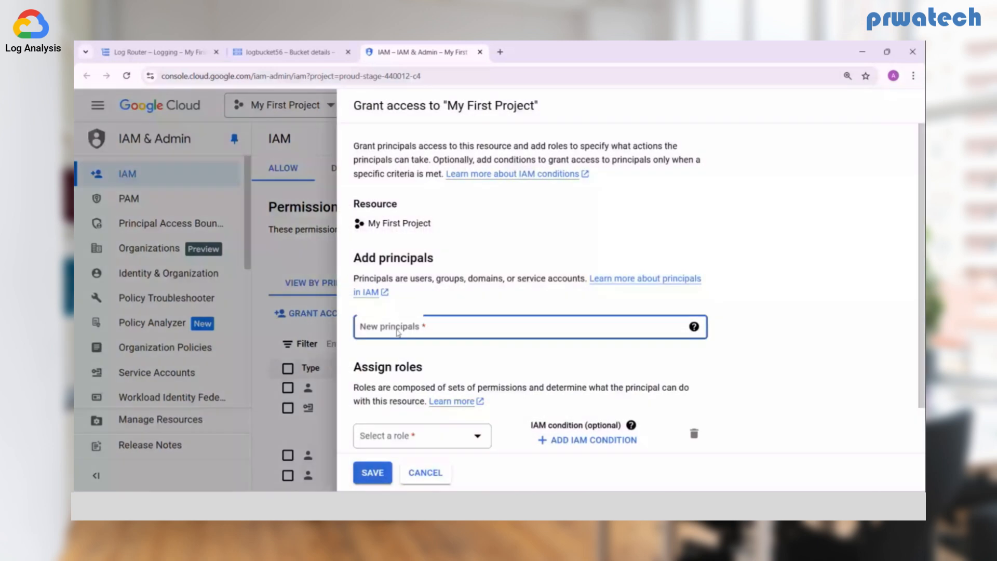
click(397, 331)
key(ctrl+v)
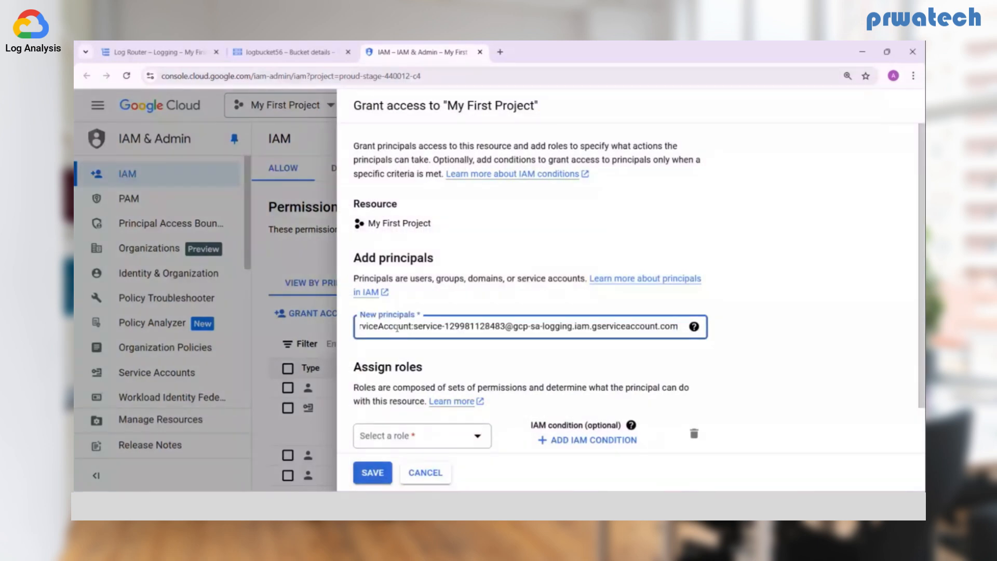
Remove the "serviceAccount:" prefix from the pasted identity and add the remaining service account address as the principal
key(Home)
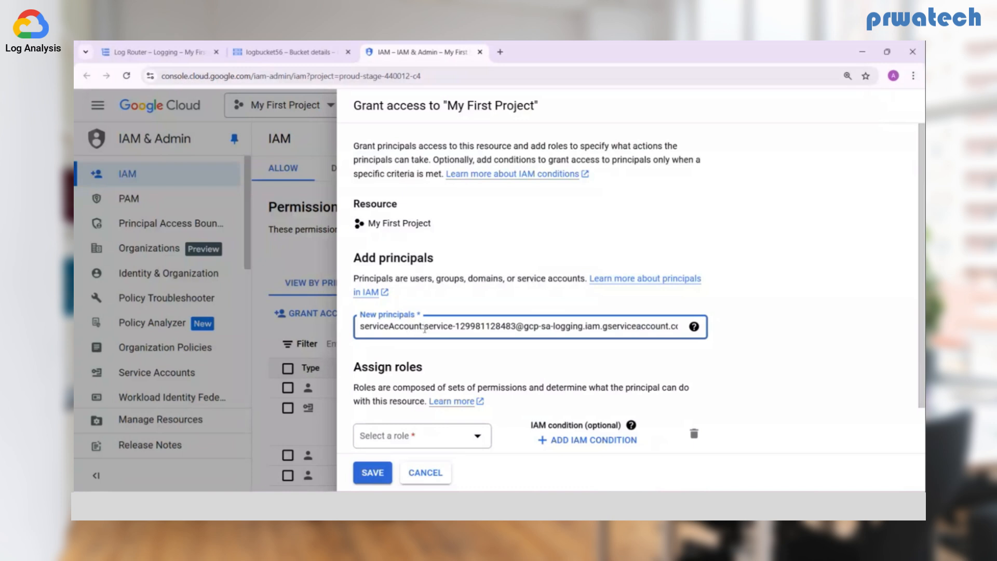
key(BackSpace)
key(BackSpace)
key(BackSpace)
key(BackSpace)
key(BackSpace)
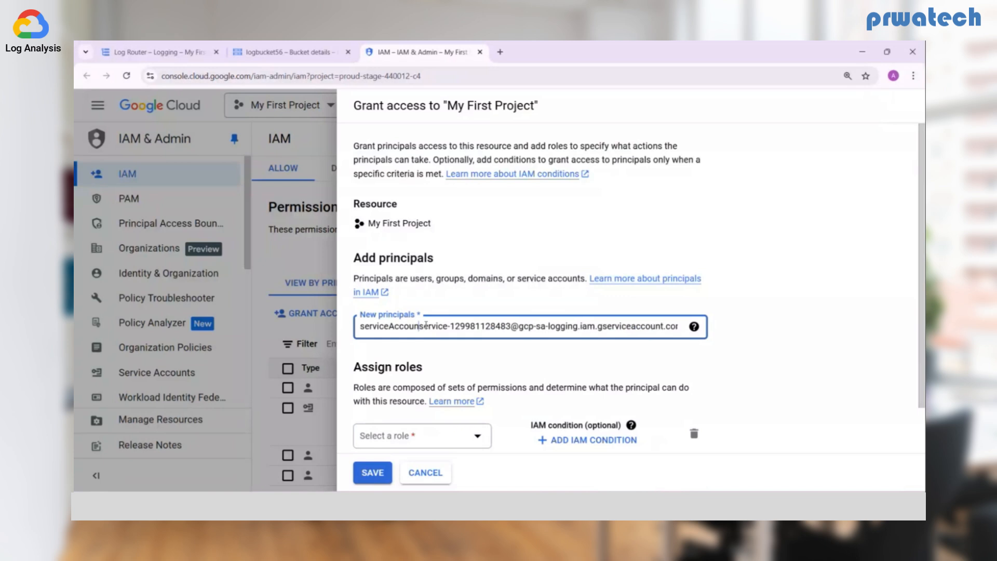
key(BackSpace)
key(BackSpace)
key(BackSpace)
key(BackSpace)
key(BackSpace)
key(BackSpace)
key(BackSpace)
key(BackSpace)
key(BackSpace)
key(BackSpace)
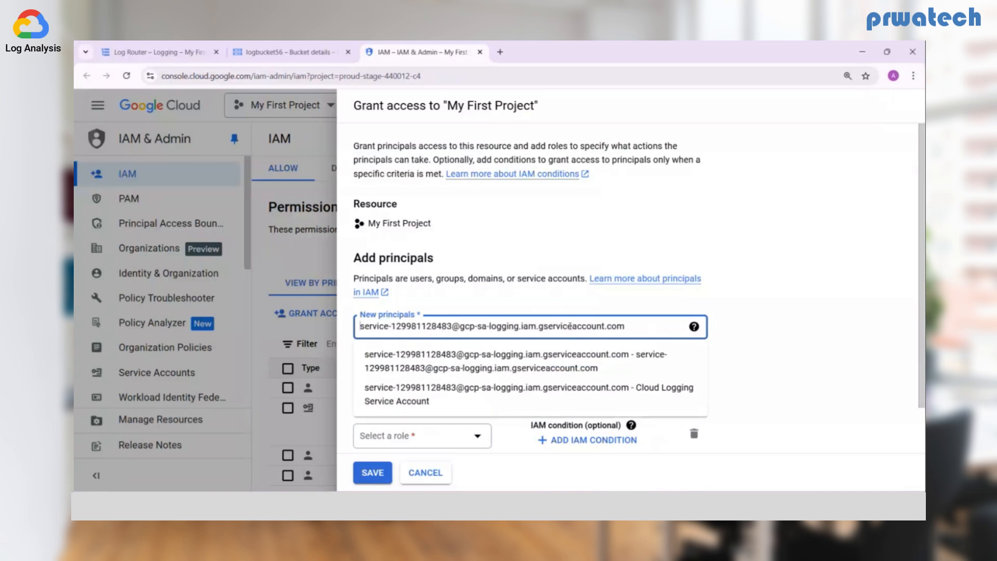
key(Return)
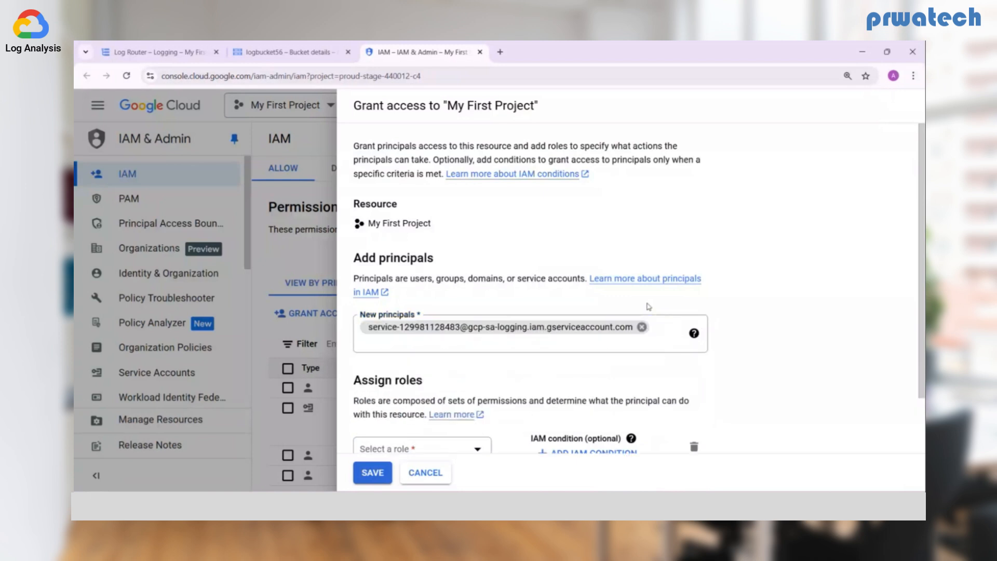
Filter the roles by "obj", assign Storage Object Creator to the principal, and save the access grant
click(693, 333)
scroll(492, 372, down, 1)
click(478, 390)
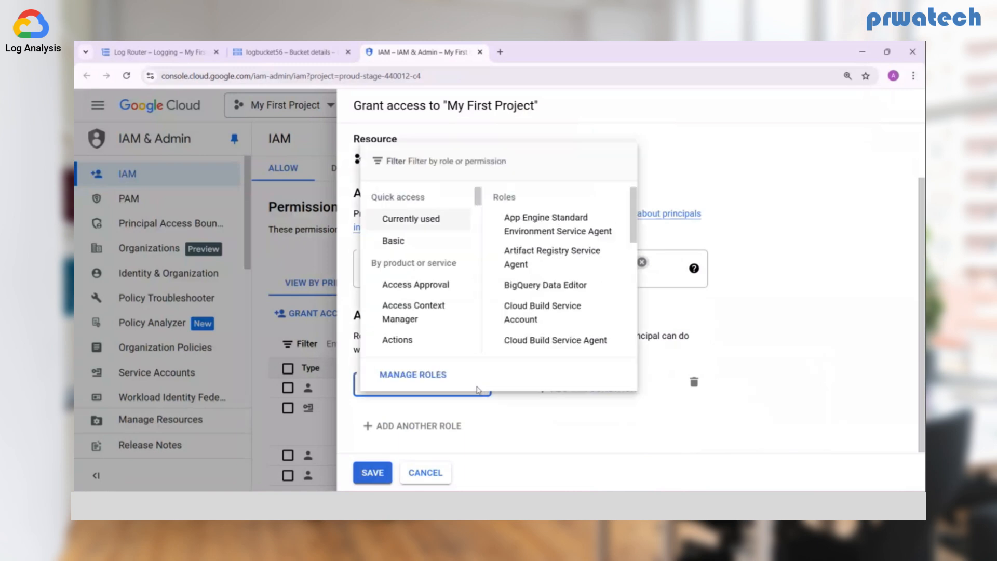
scroll(421, 339, down, 1)
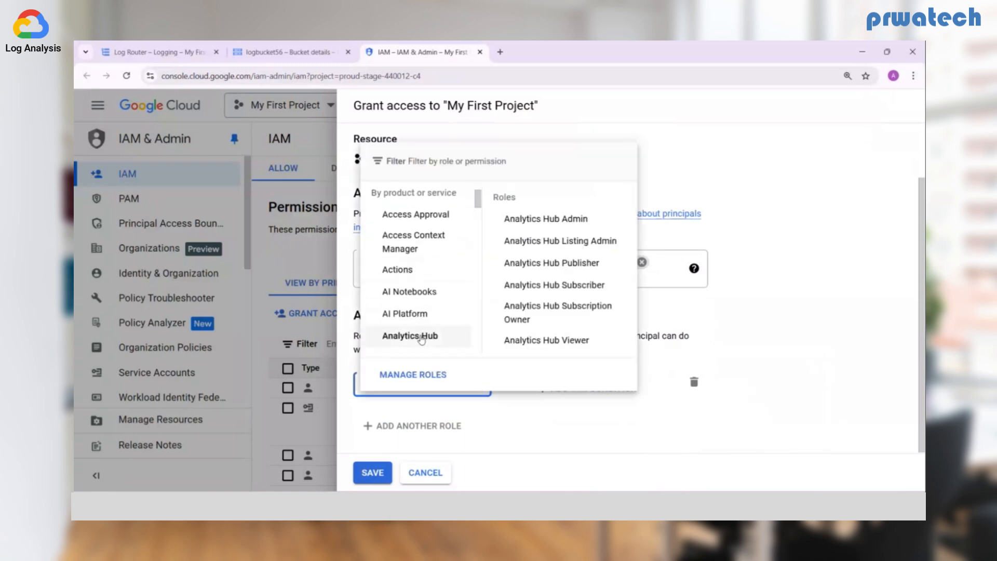
scroll(422, 338, down, 1)
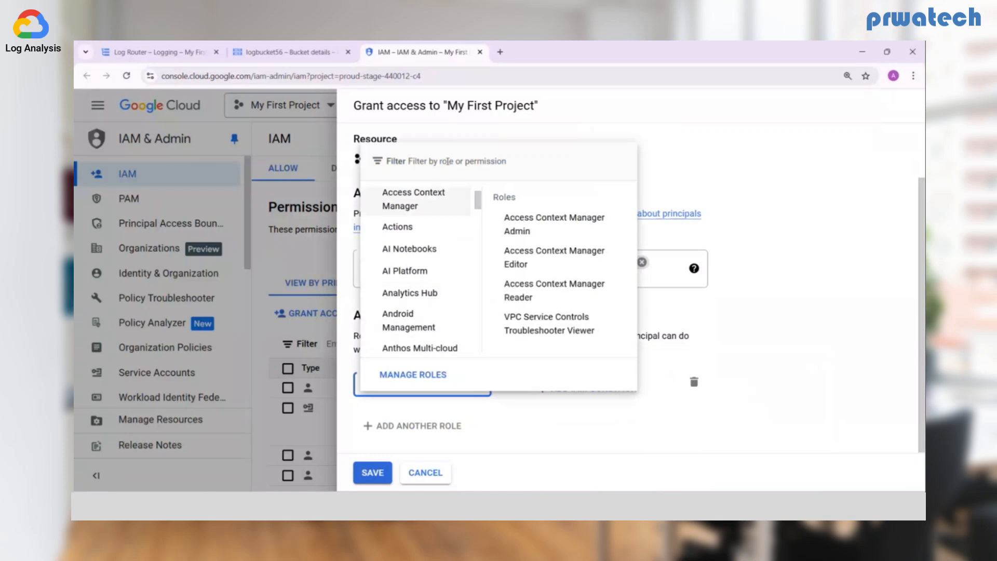
text(o)
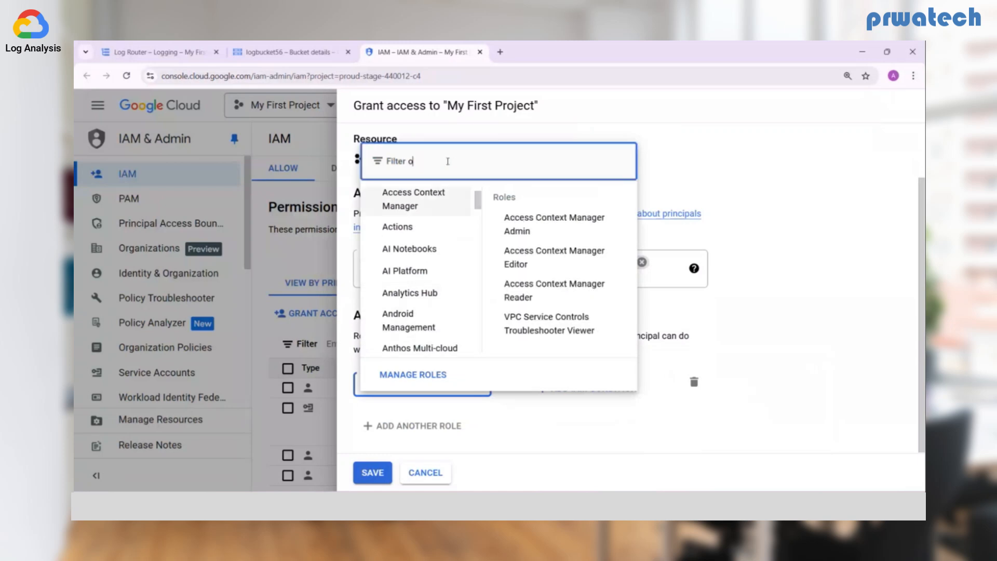
text(bj)
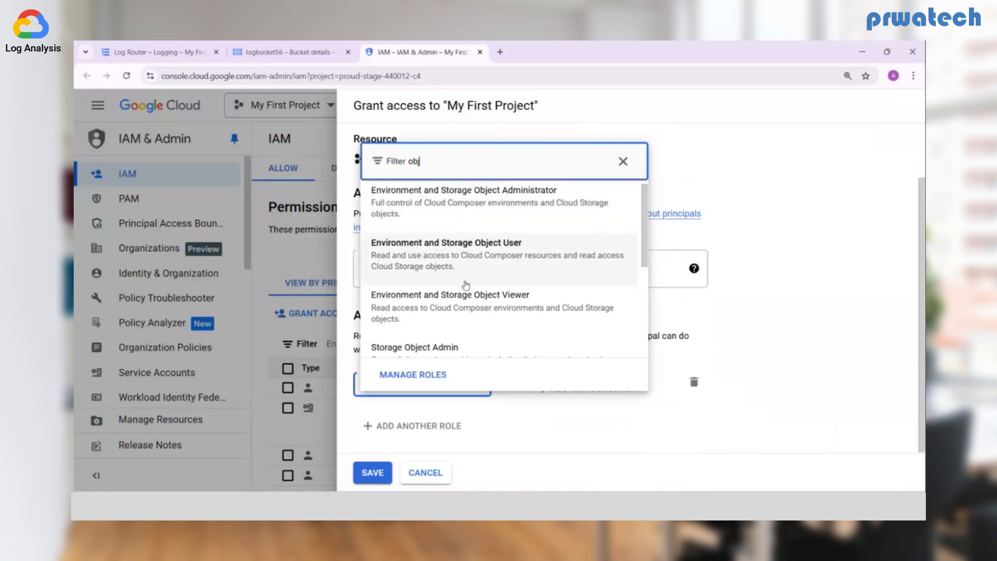
scroll(466, 285, down, 1)
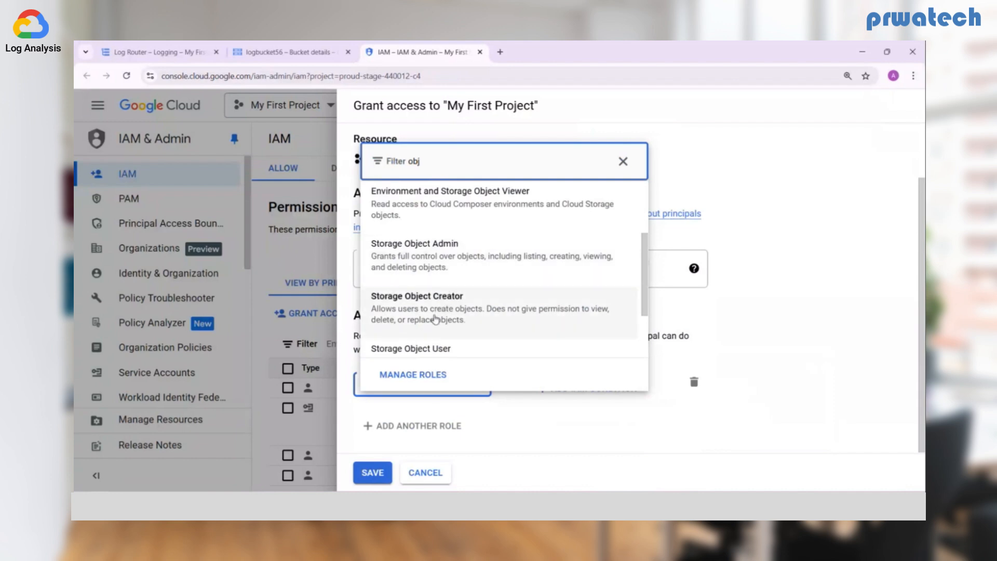
scroll(453, 255, up, 2)
scroll(452, 253, down, 1)
scroll(452, 254, down, 1)
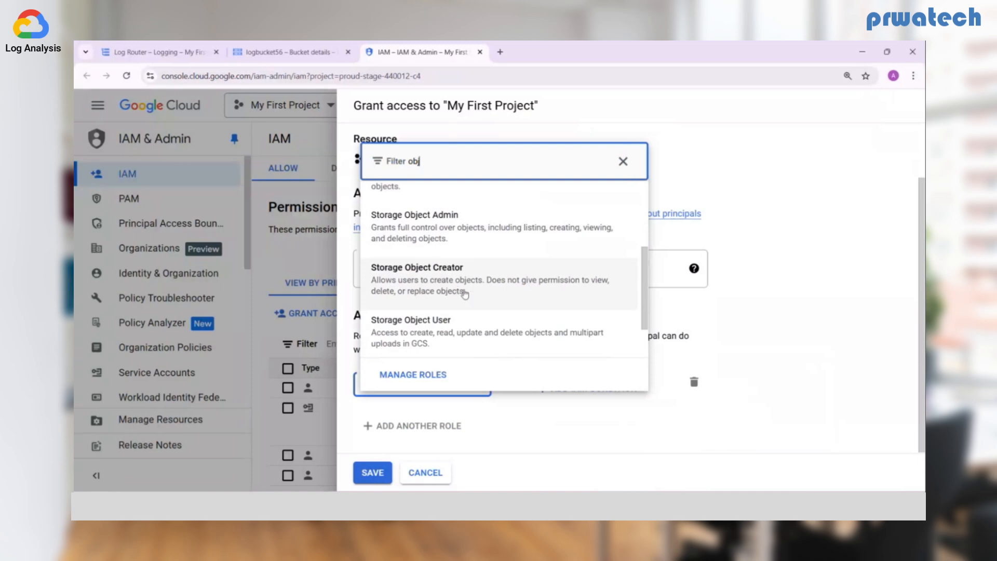
click(445, 290)
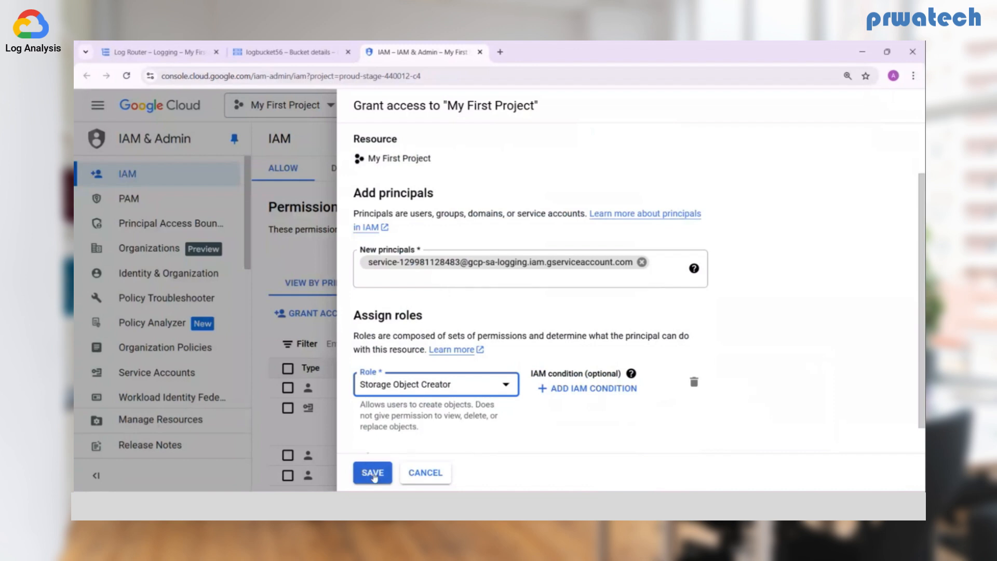
click(374, 476)
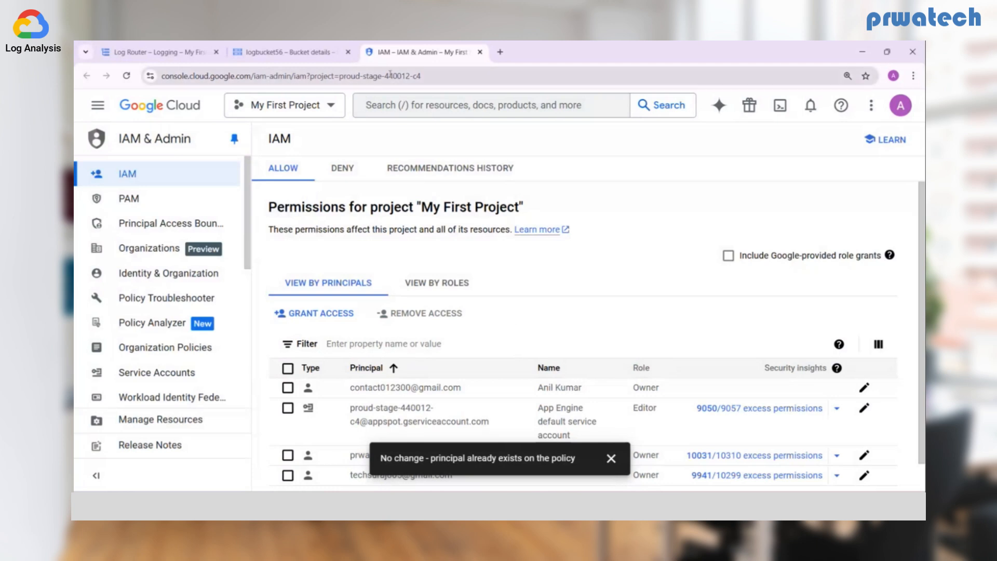
Return to Cloud Storage, go back from logbucket56 to the bucket list, and open the mypubsub bucket
click(291, 54)
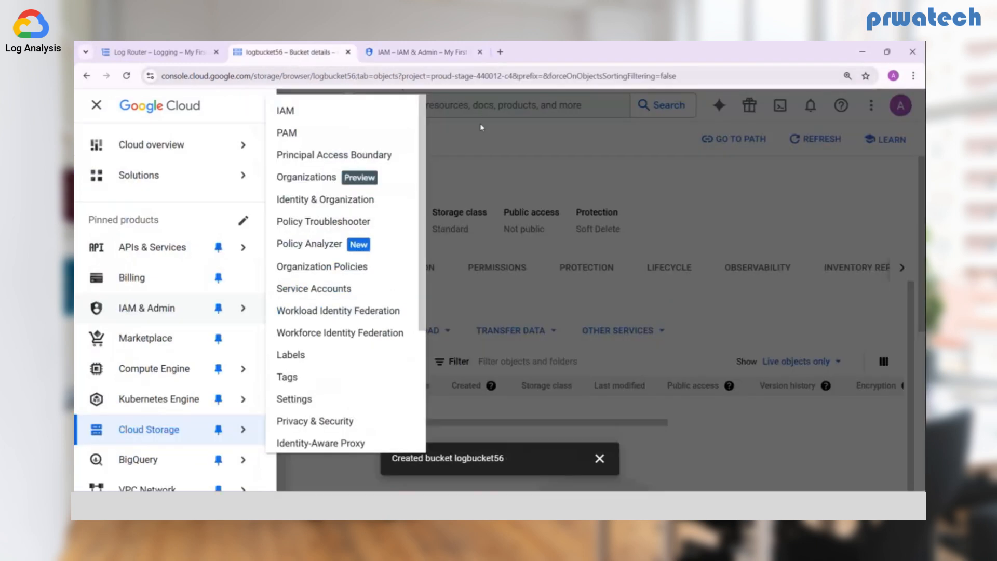
click(474, 149)
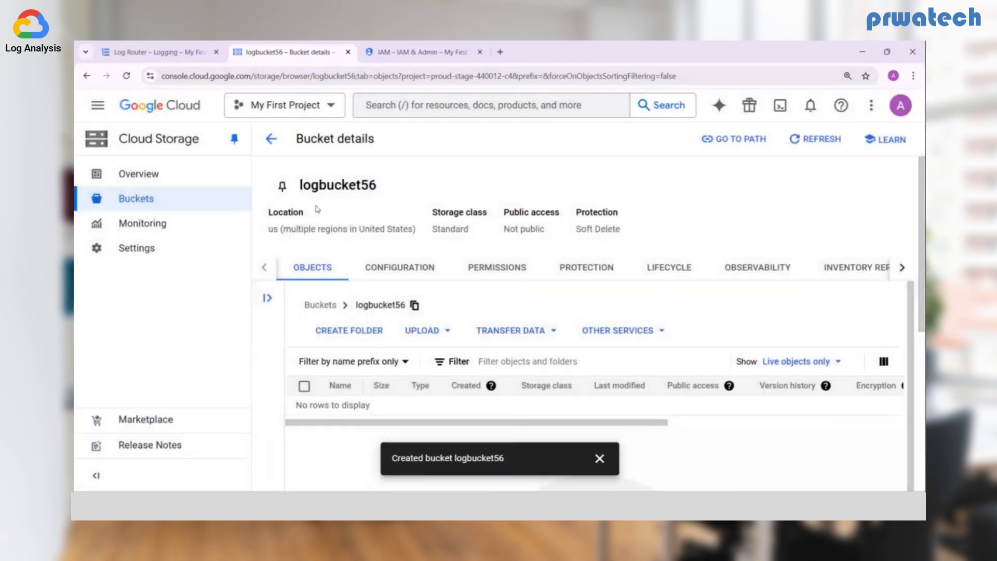
click(271, 138)
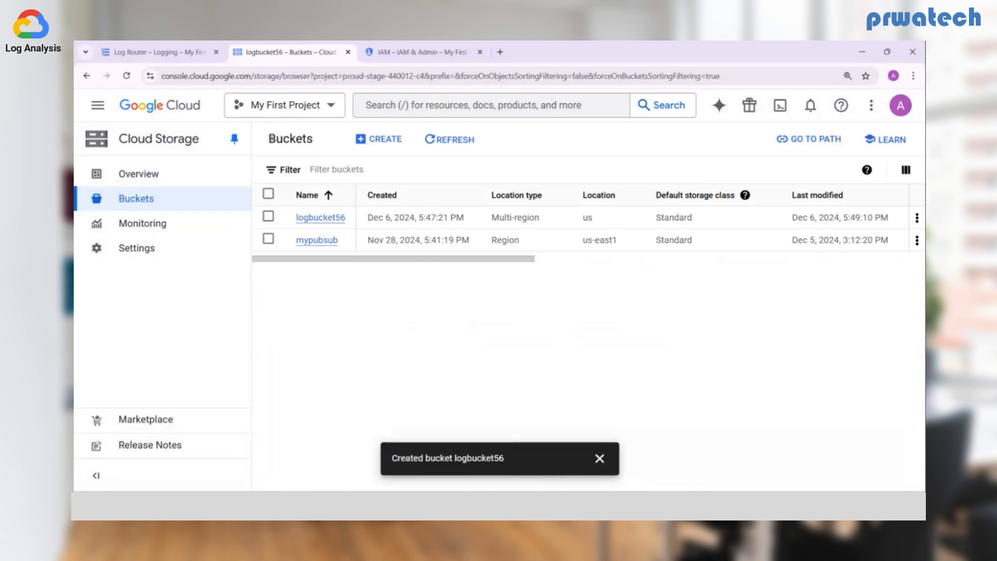
click(310, 241)
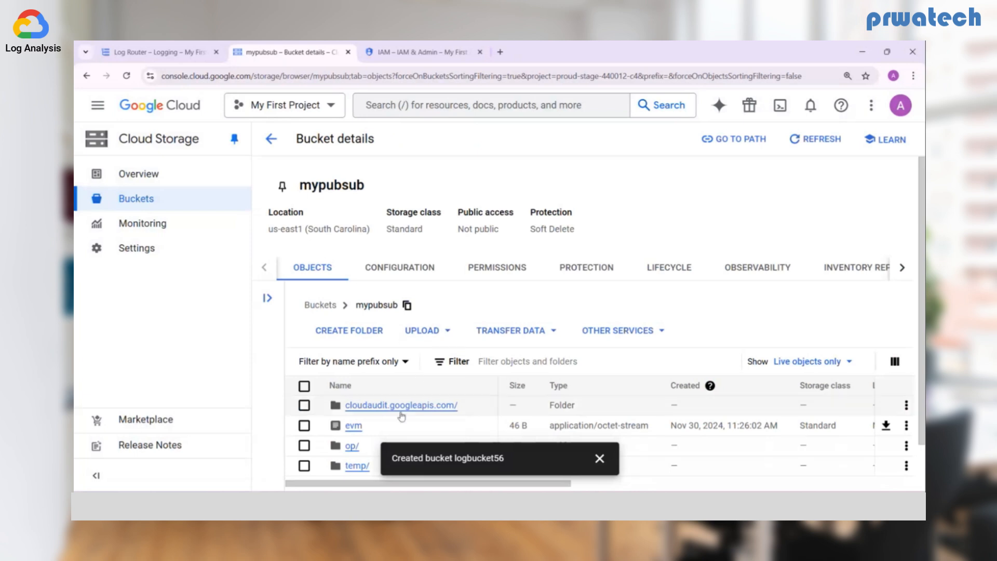
Browse mypubsub to the folder cloudaudit.googleapis.com/activity/2024/12/05 to view its stored audit log files
scroll(399, 416, down, 1)
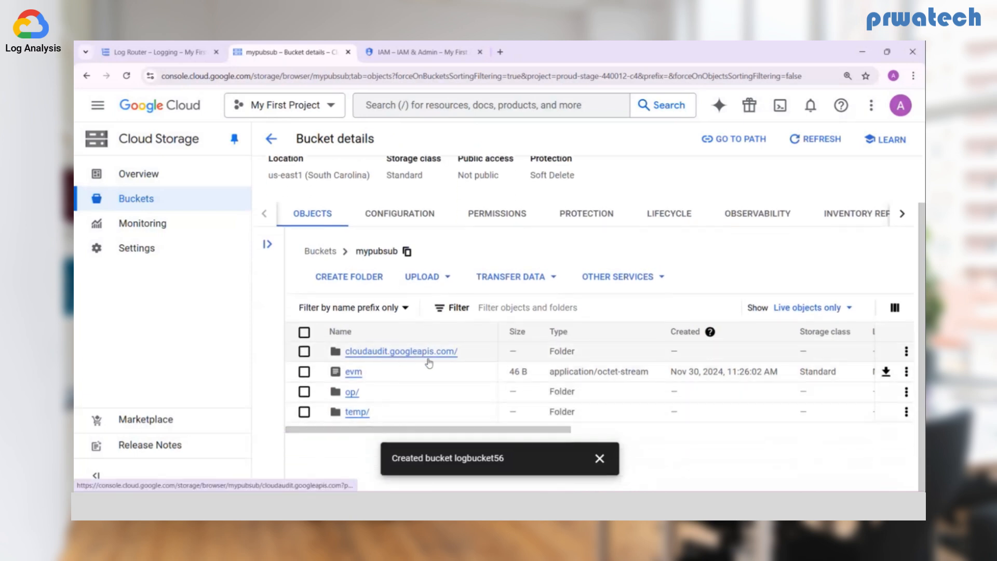
click(410, 354)
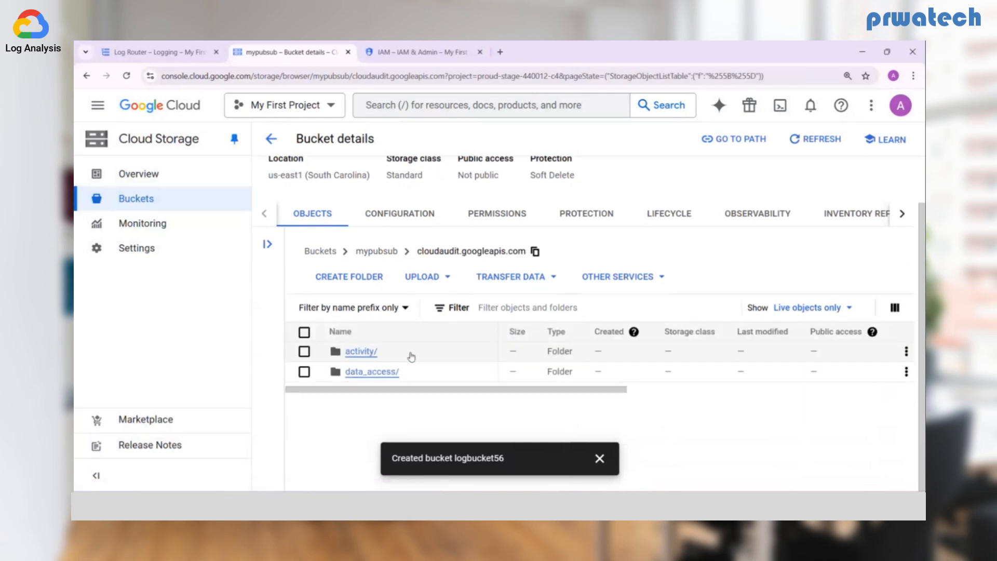
click(359, 353)
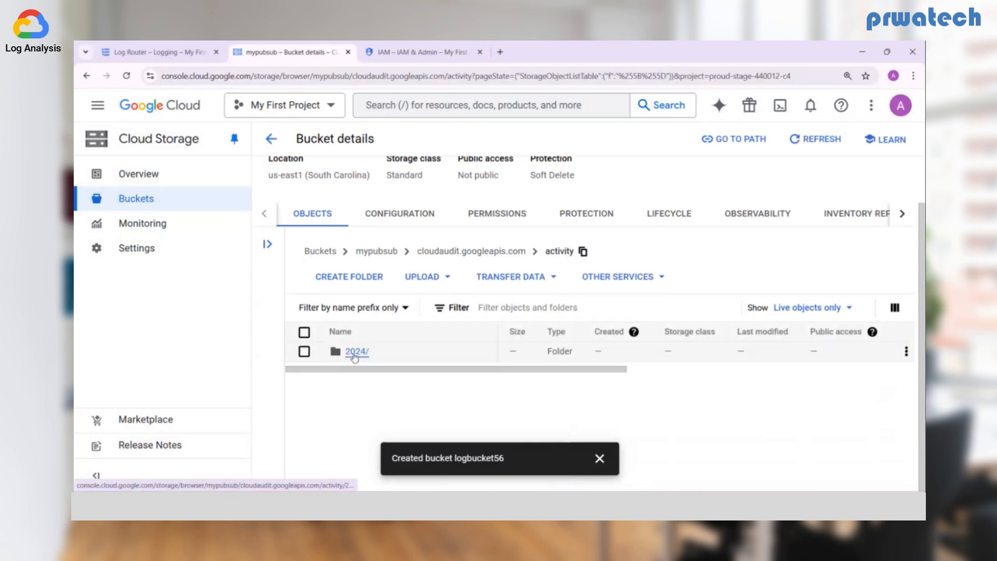
click(355, 355)
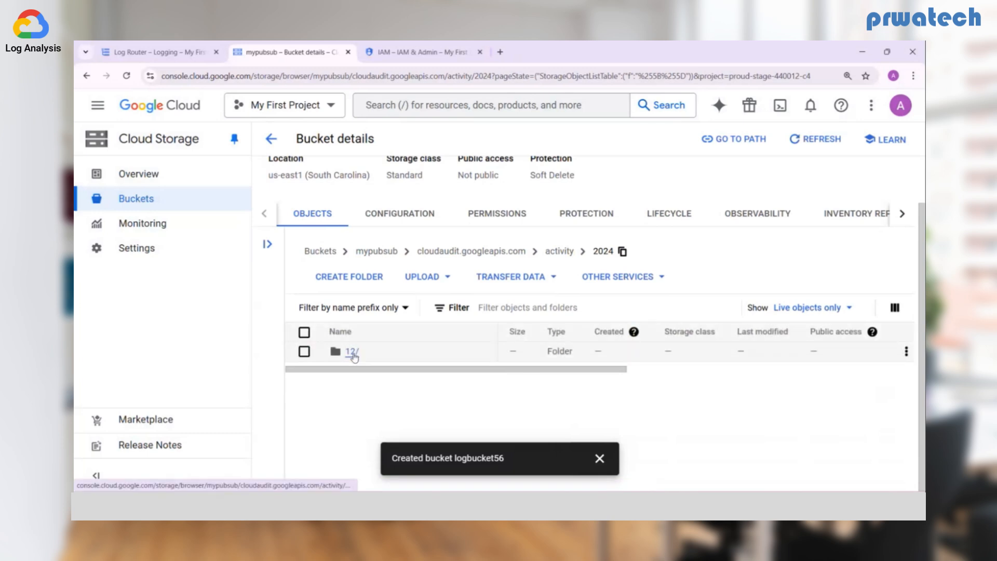
click(353, 353)
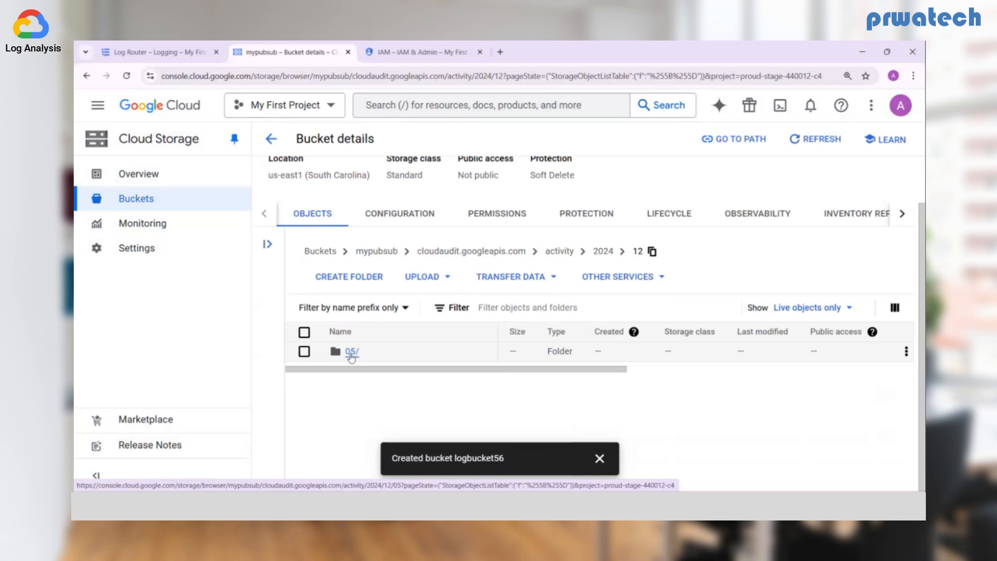
click(352, 352)
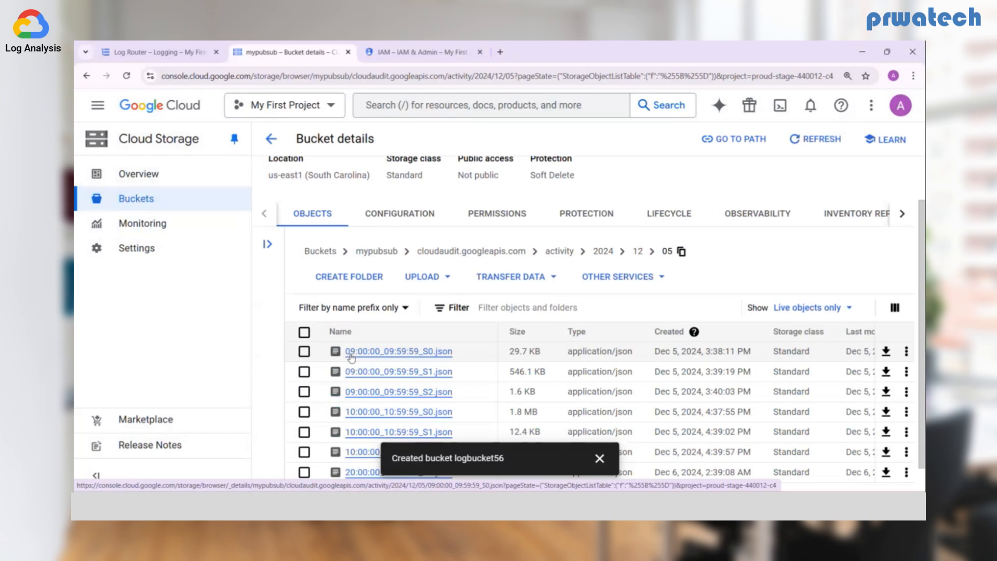
Dismiss the bucket creation notice and examine the modification, access and encryption details of the log files in the 2024/12/05 folder
scroll(467, 378, down, 1)
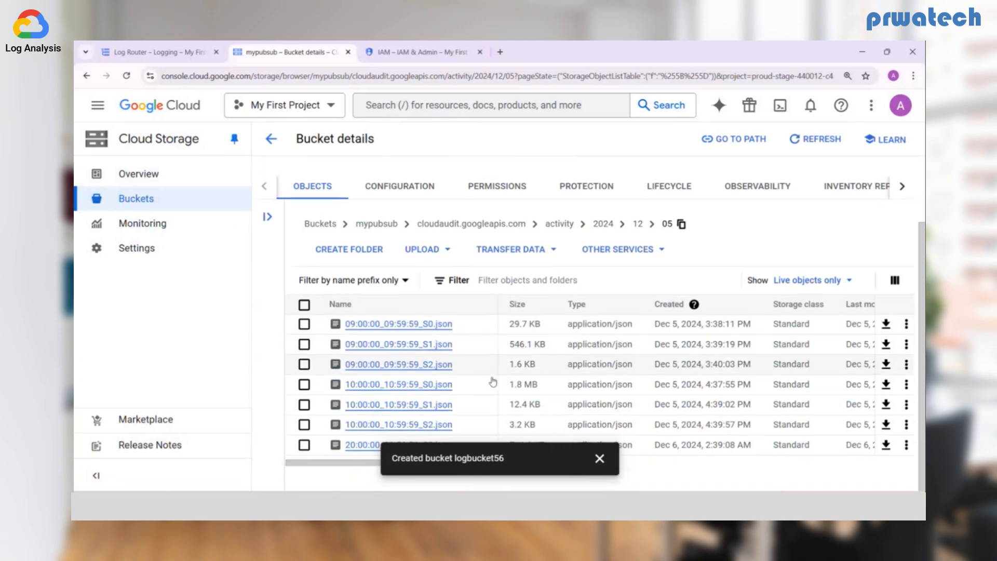
click(599, 458)
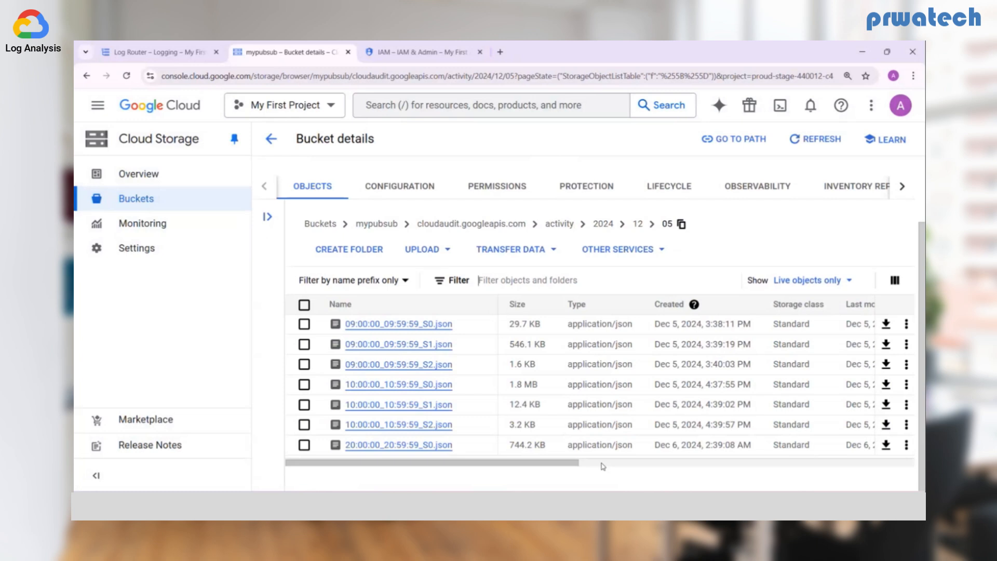
scroll(593, 375, right, 5)
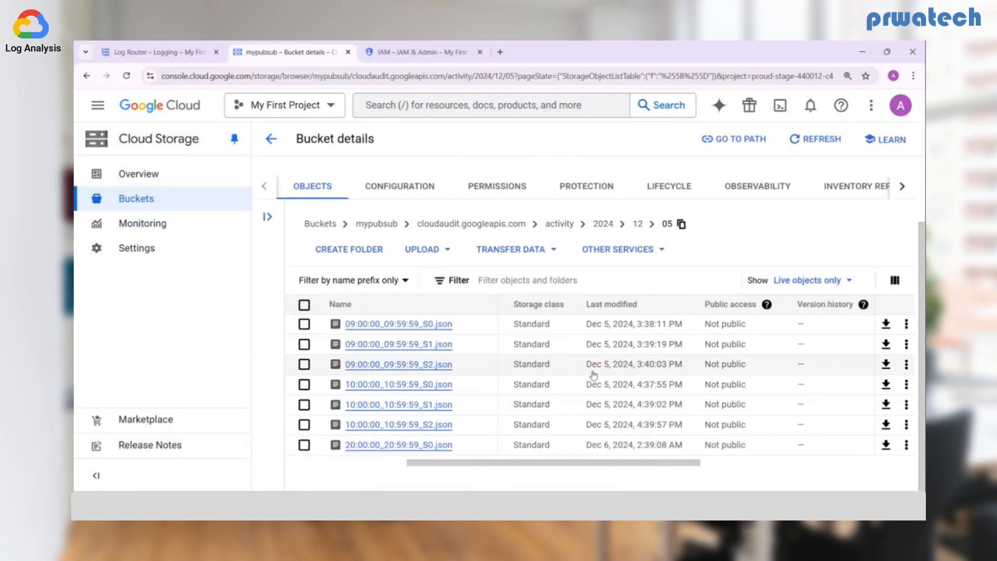
scroll(593, 375, right, 5)
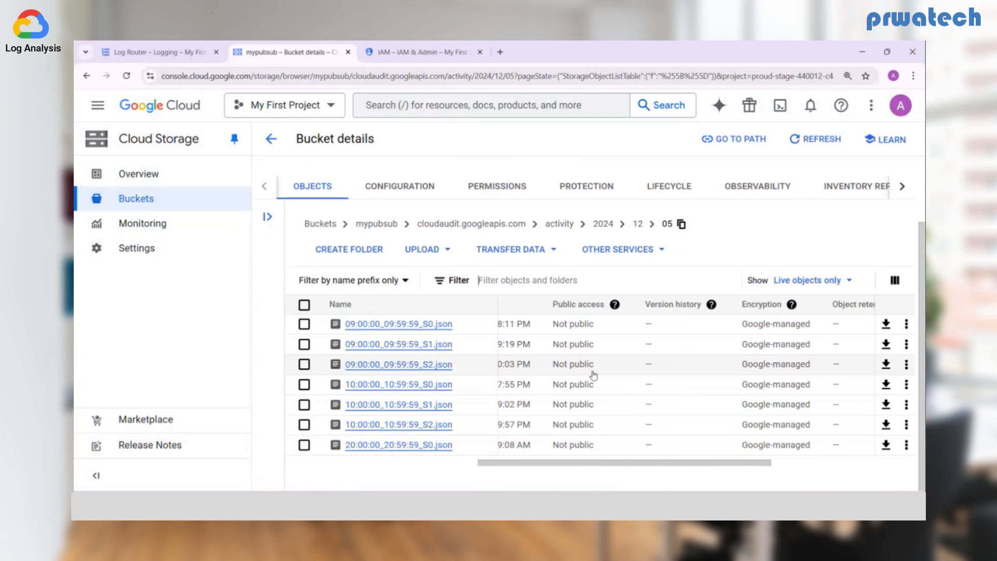
Return to the bucket list and open logbucket56 to check whether it holds exported log objects
click(270, 140)
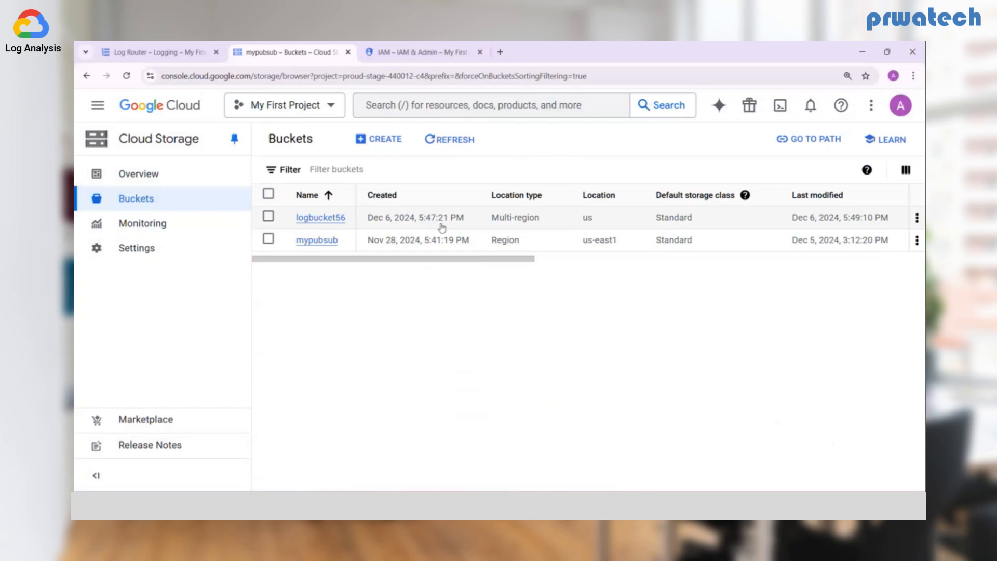
click(317, 219)
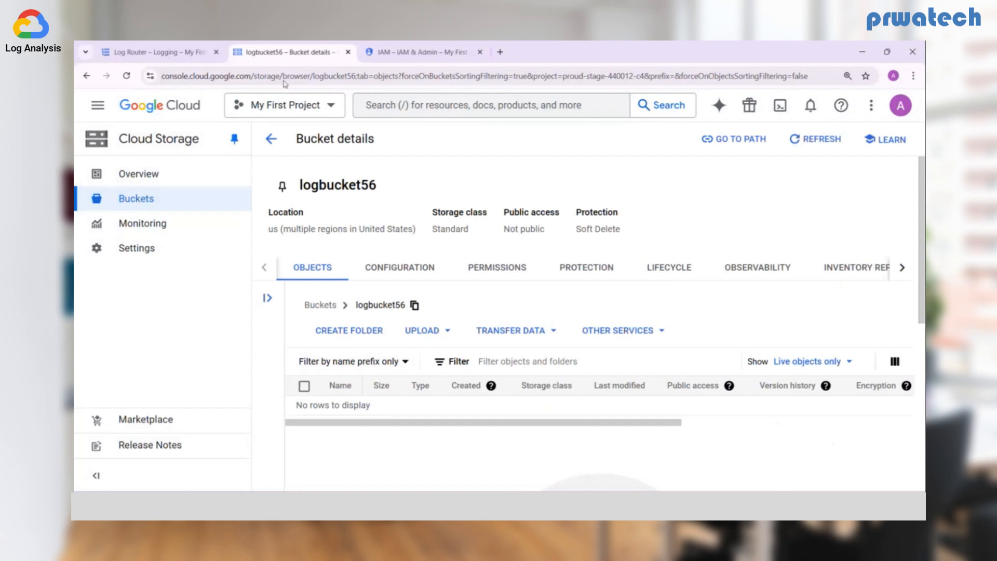
click(181, 56)
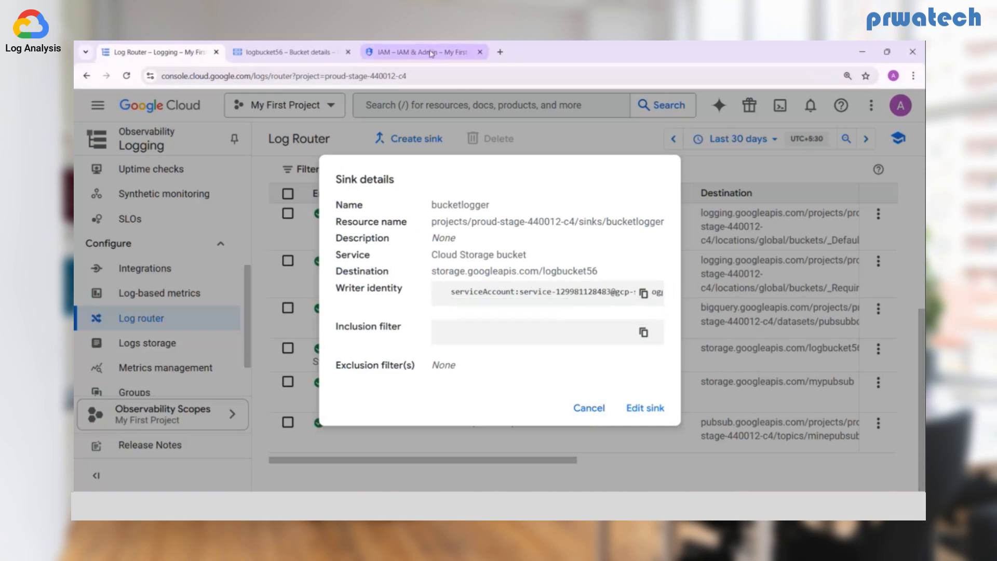
click(430, 53)
click(299, 57)
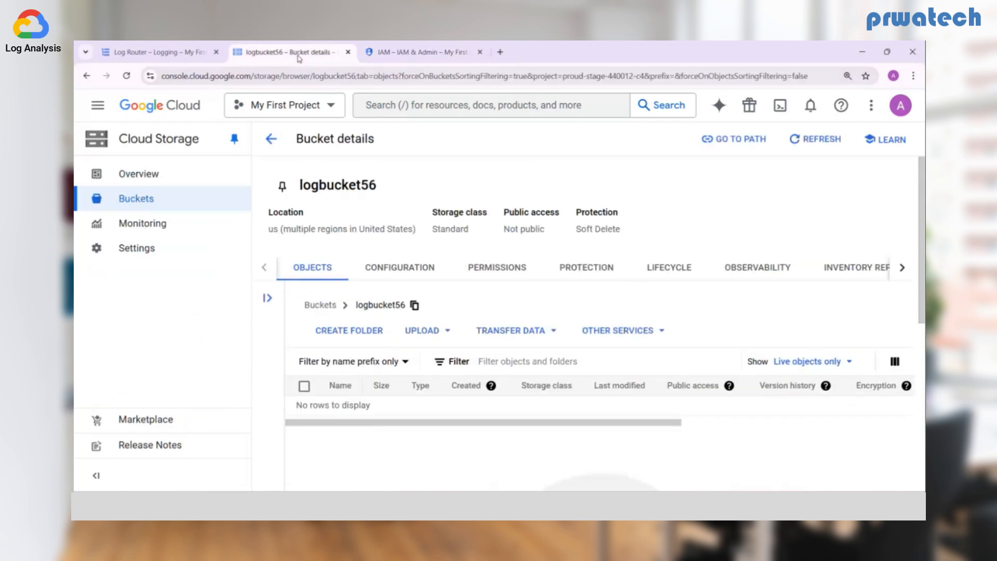
Close the bucketlogger sink details in Log Router and start a new logs routing sink named bigquerylog
click(169, 60)
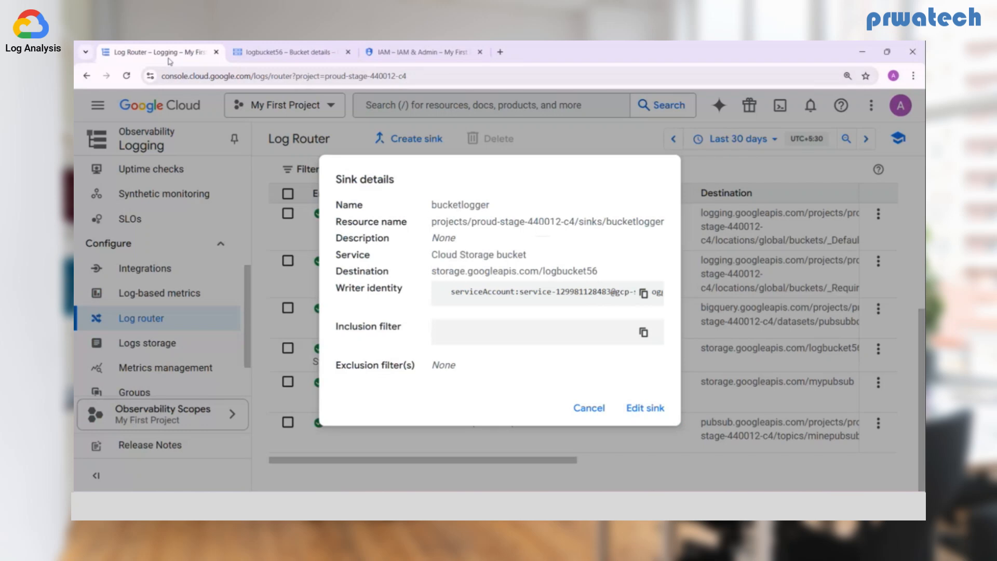
click(589, 408)
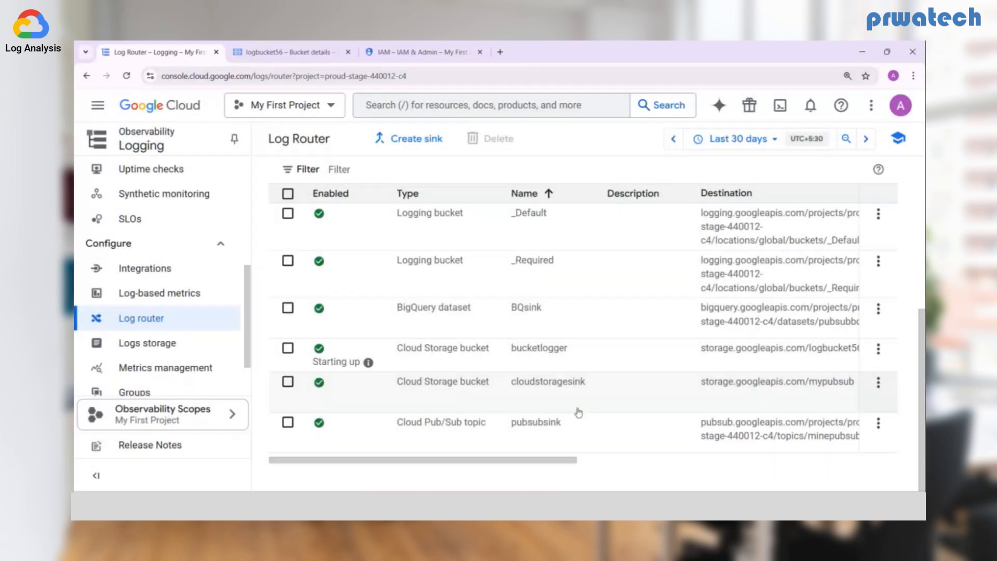
click(415, 138)
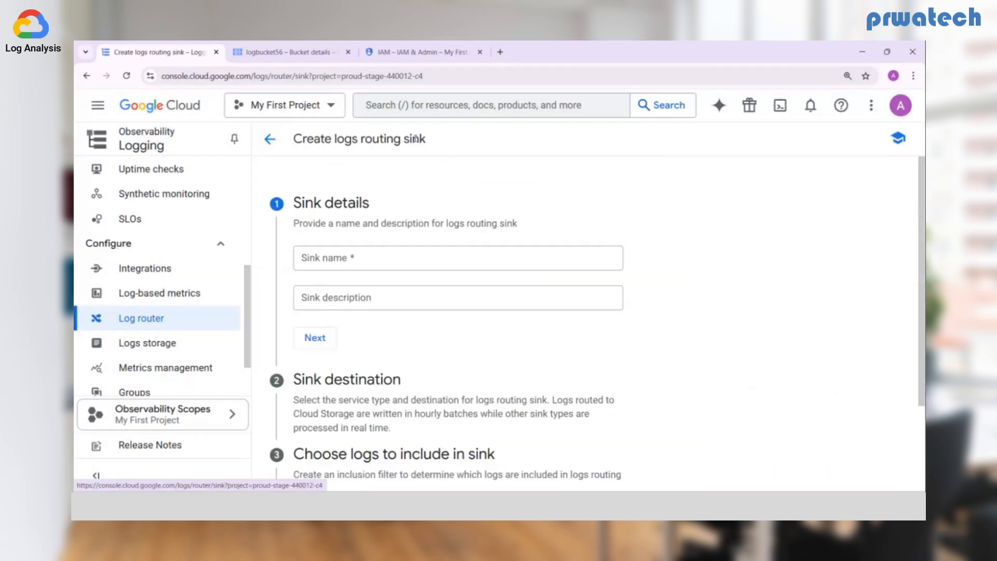
click(370, 257)
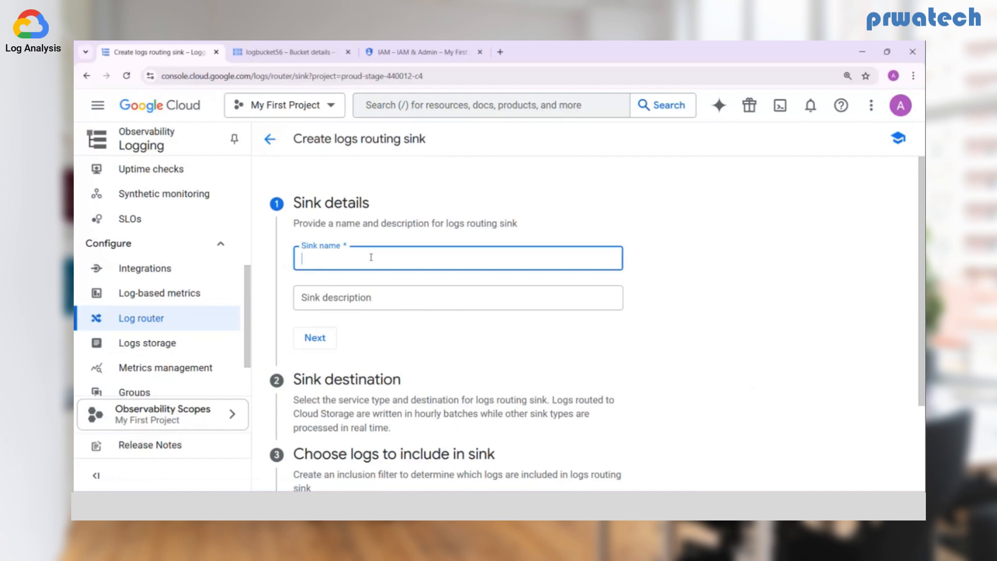
text(bigquerylog)
double_click(371, 257)
Find BigQuery, open it in a separate browser tab, and create a dataset named logs in the current project
click(431, 106)
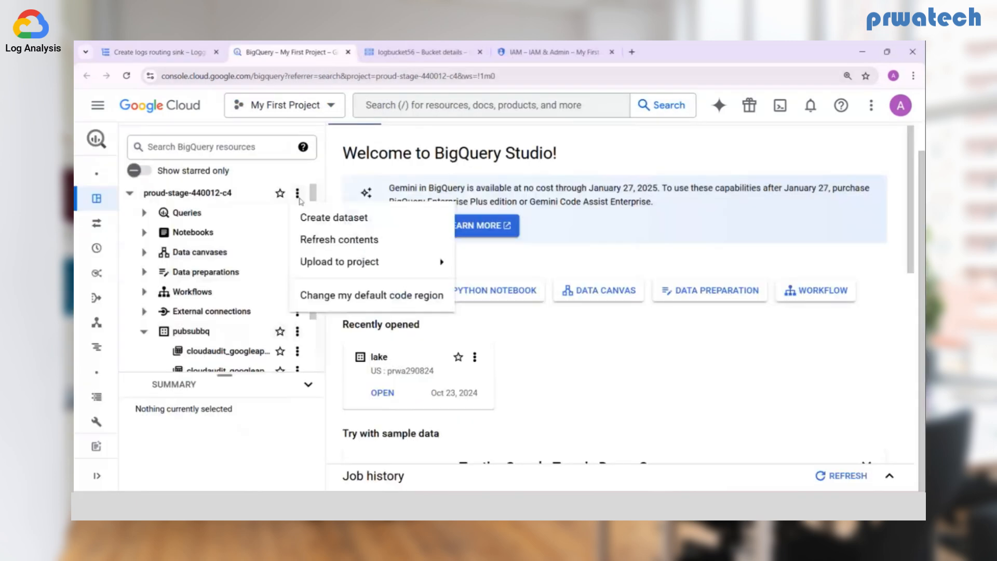
click(347, 219)
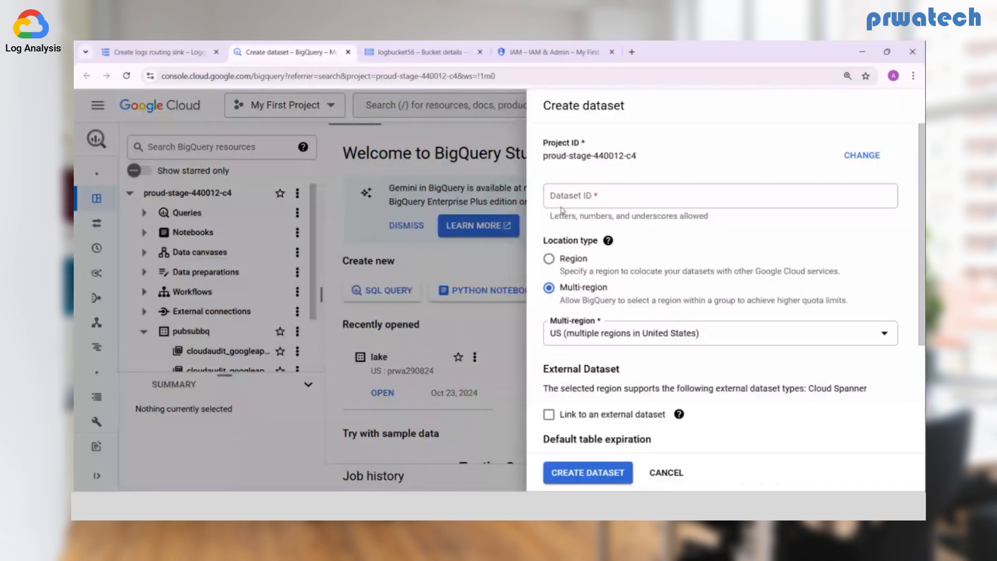
click(570, 196)
text(logs)
scroll(592, 373, down, 3)
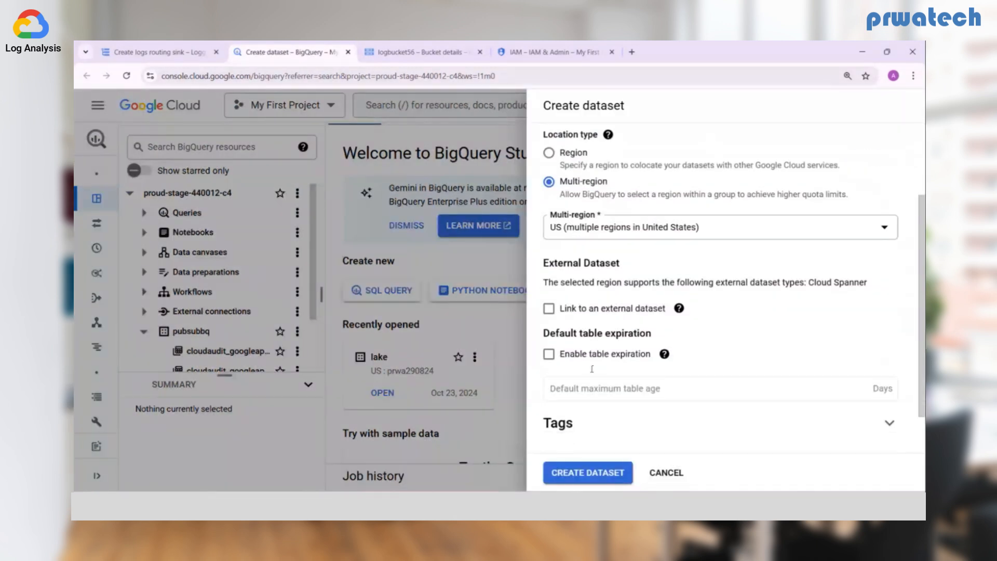
scroll(592, 373, down, 1)
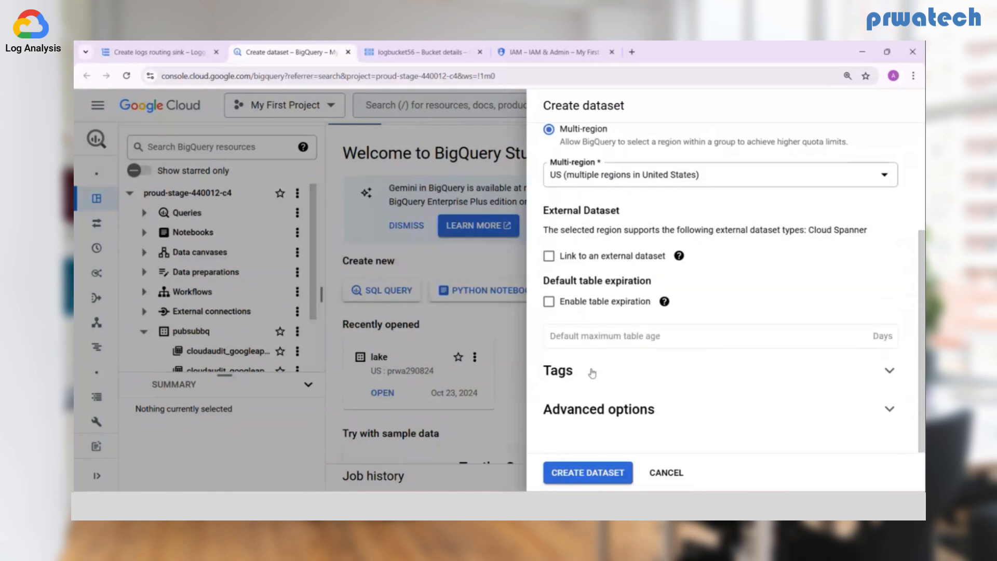
click(588, 479)
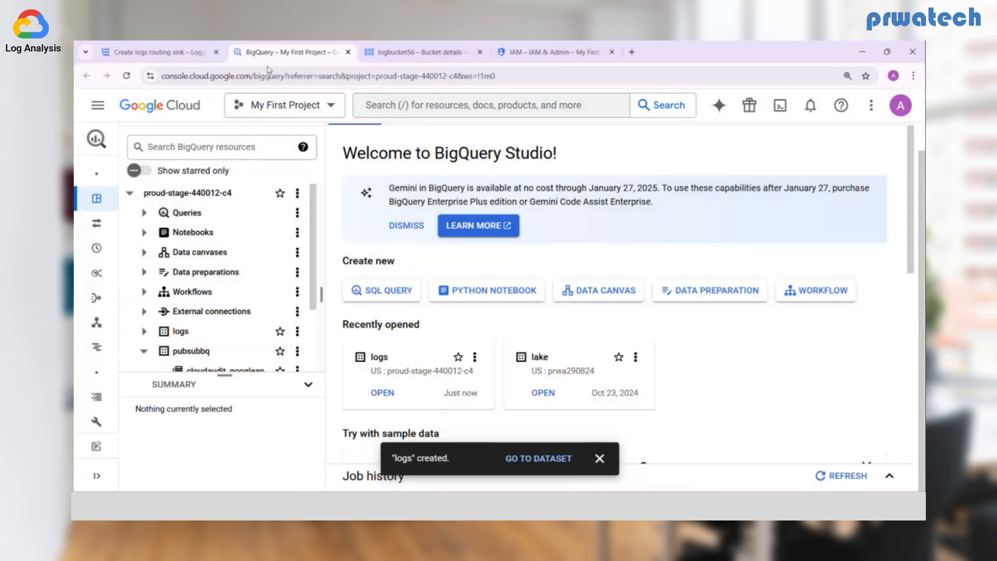
Return to the bigquerylog sink form, accept its name, and set the destination to the BigQuery dataset logs
click(182, 53)
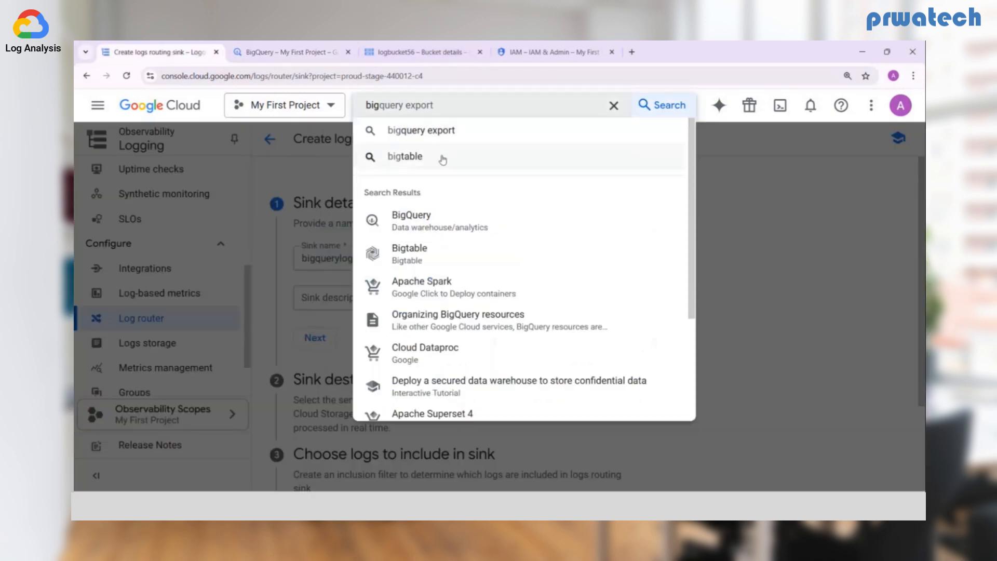
click(706, 142)
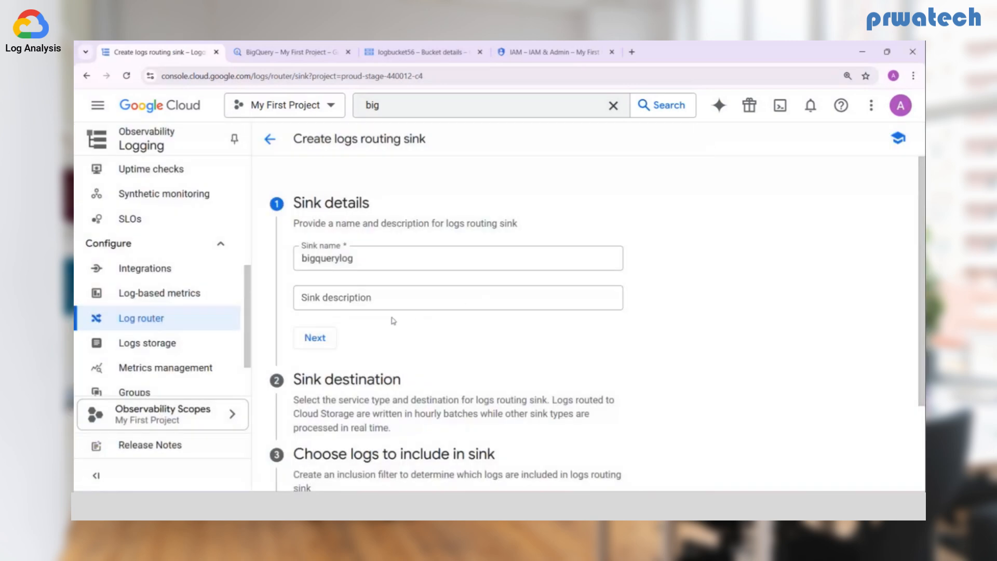
scroll(393, 321, down, 1)
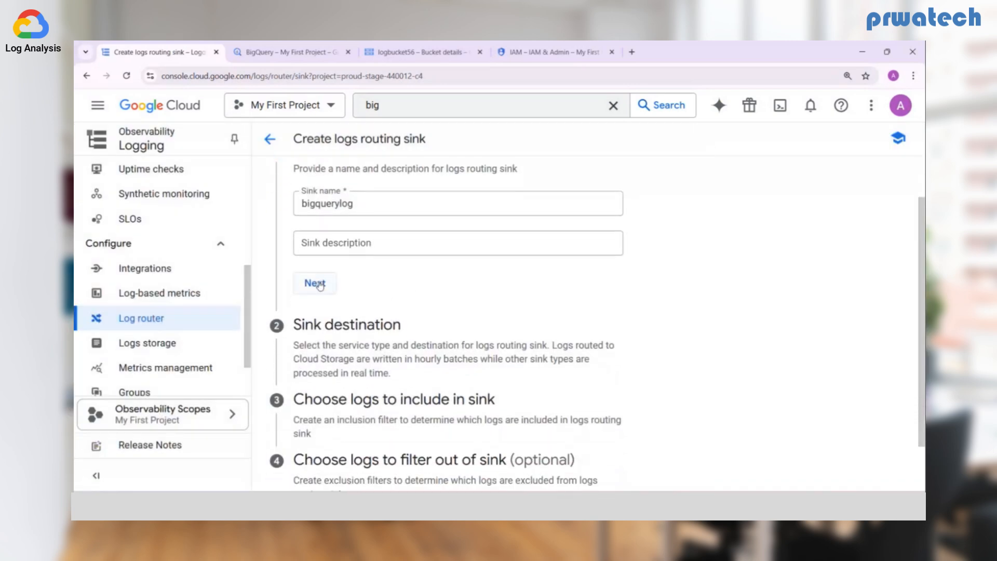
click(320, 285)
click(423, 336)
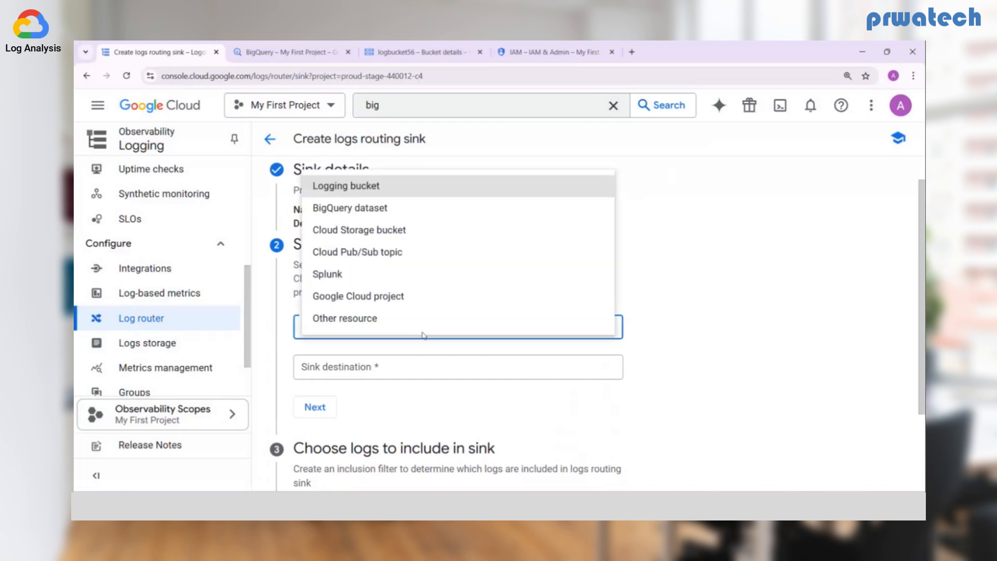
click(385, 210)
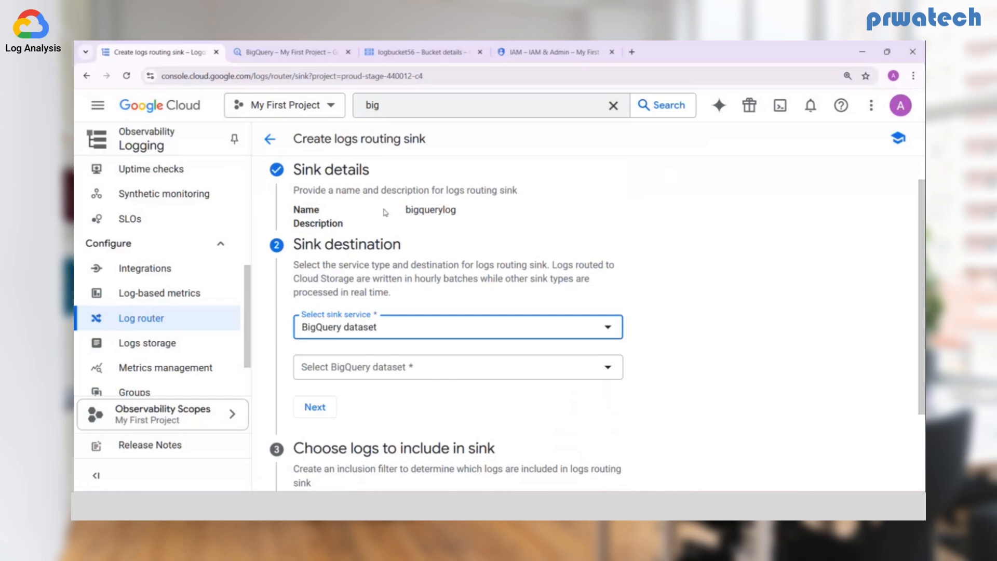
click(608, 369)
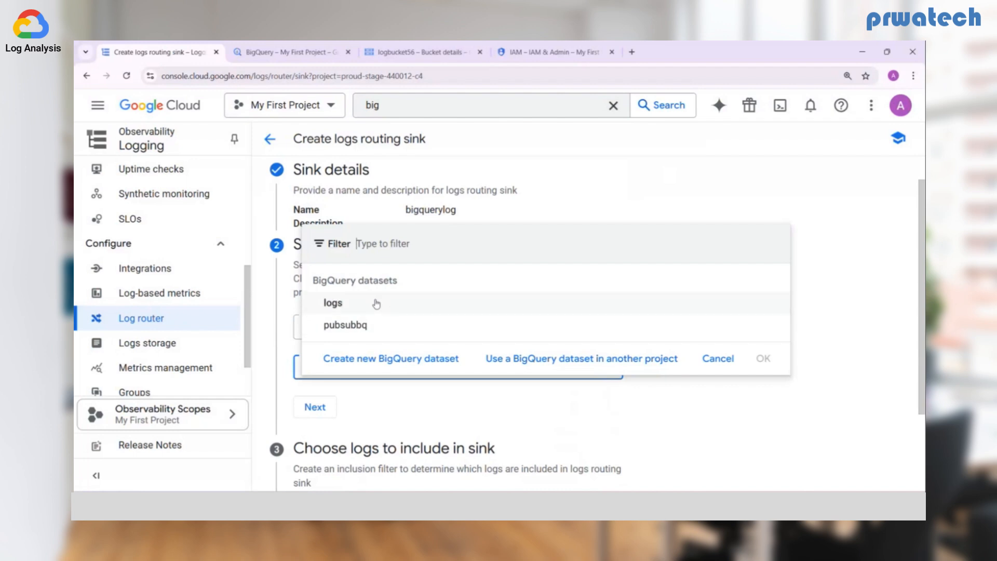
click(376, 304)
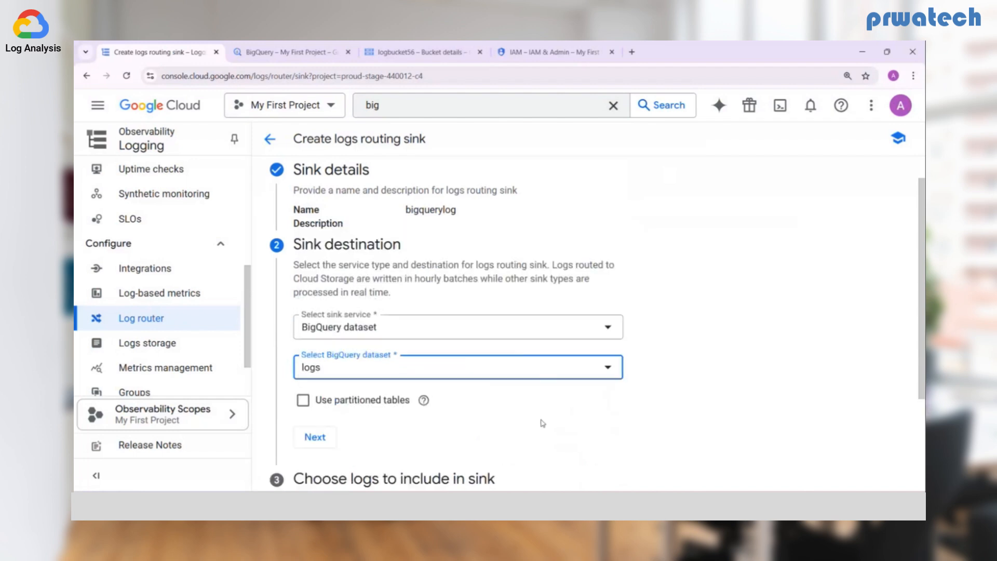
Accept the destination without partitioned tables and create the bigquerylog sink with no inclusion or exclusion filters
scroll(543, 423, down, 1)
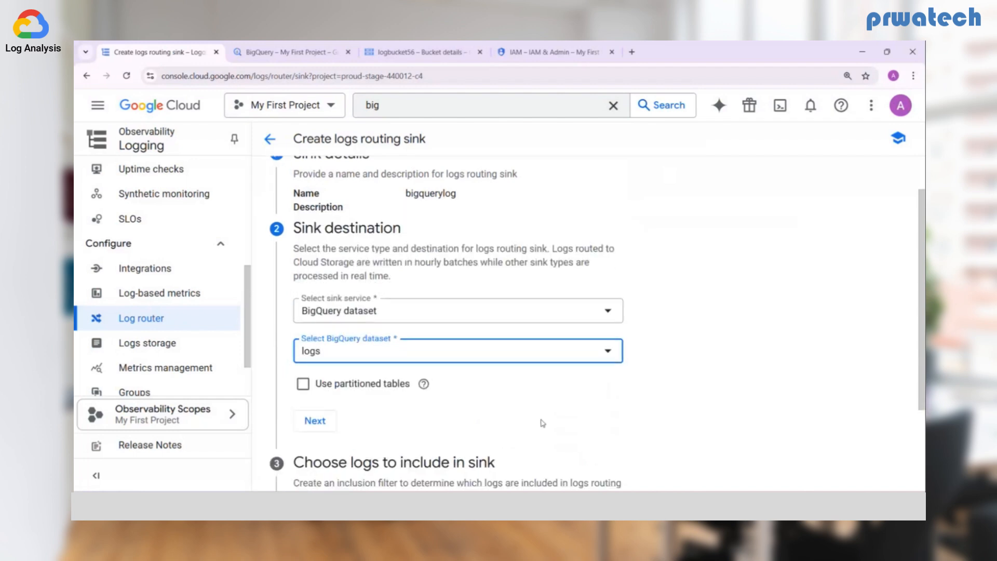
scroll(543, 423, down, 1)
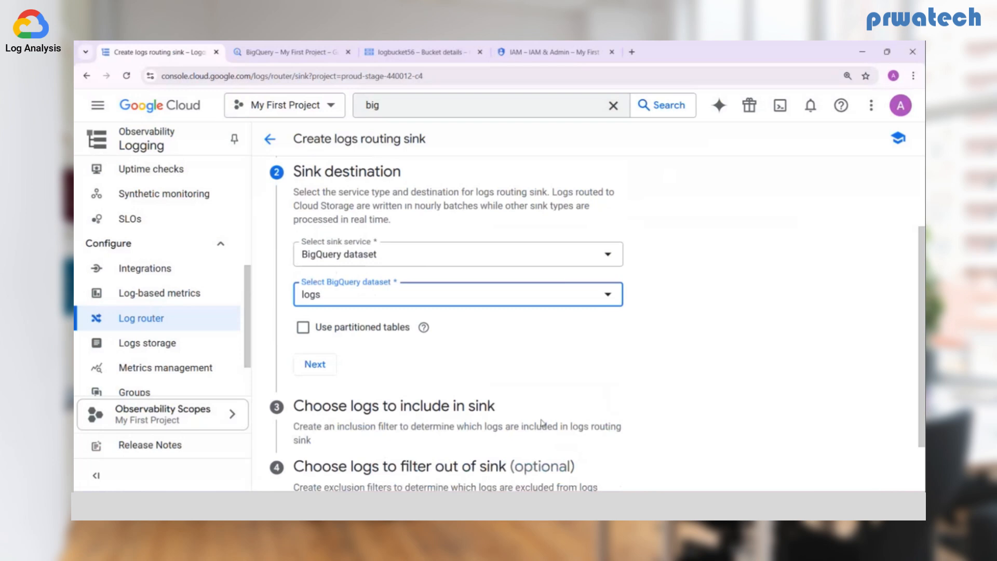
scroll(541, 423, down, 1)
click(318, 298)
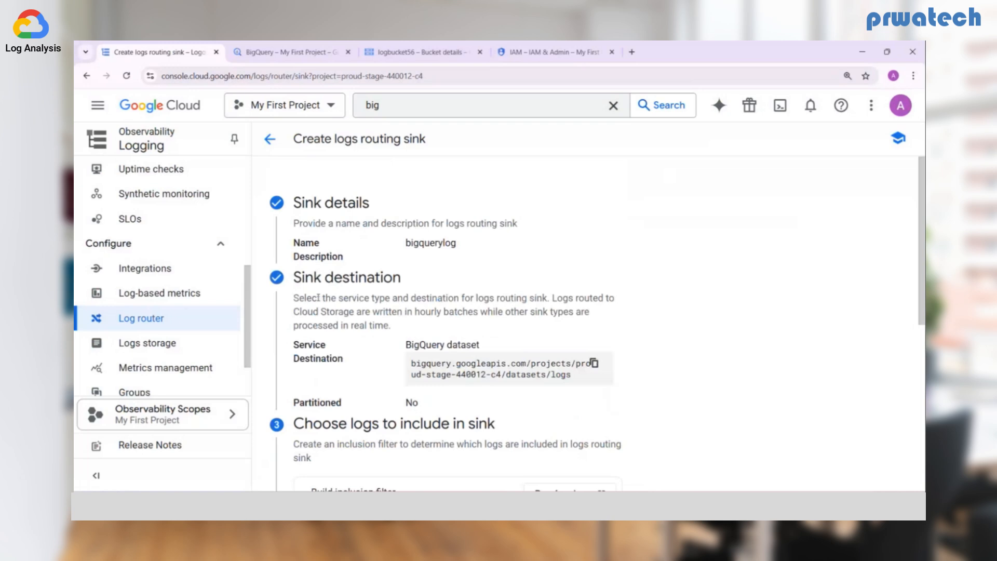
scroll(411, 362, down, 6)
click(304, 466)
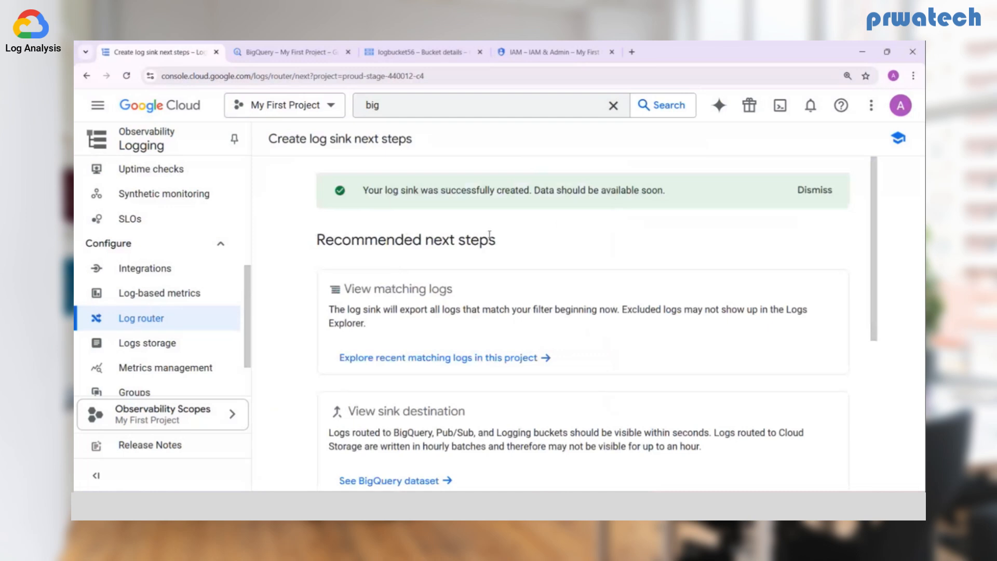
Return to Log Router and examine the volume chart and the sinks list, including the destination and volume of bigquerylog
click(157, 323)
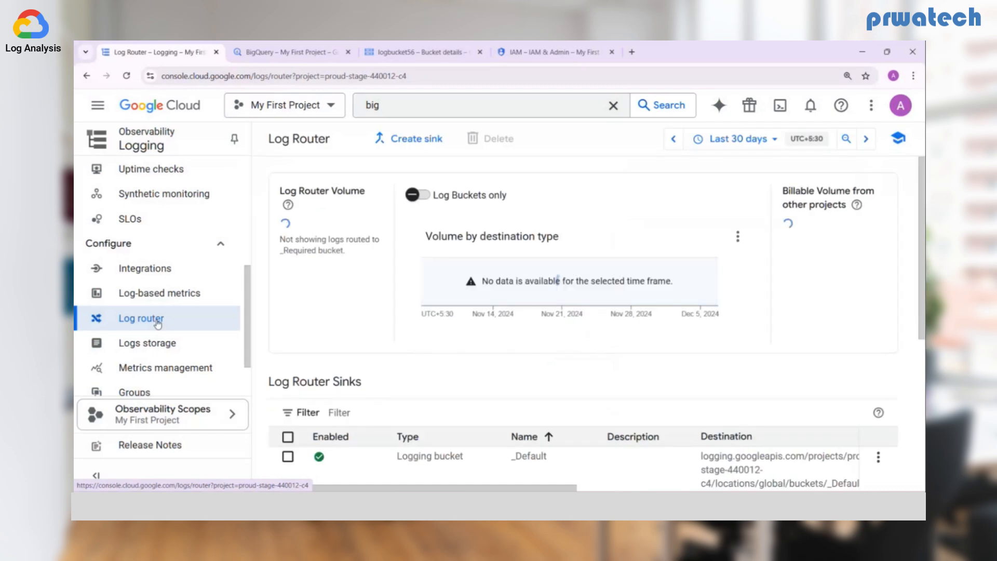
scroll(357, 379, down, 1)
scroll(358, 380, down, 3)
scroll(356, 363, up, 3)
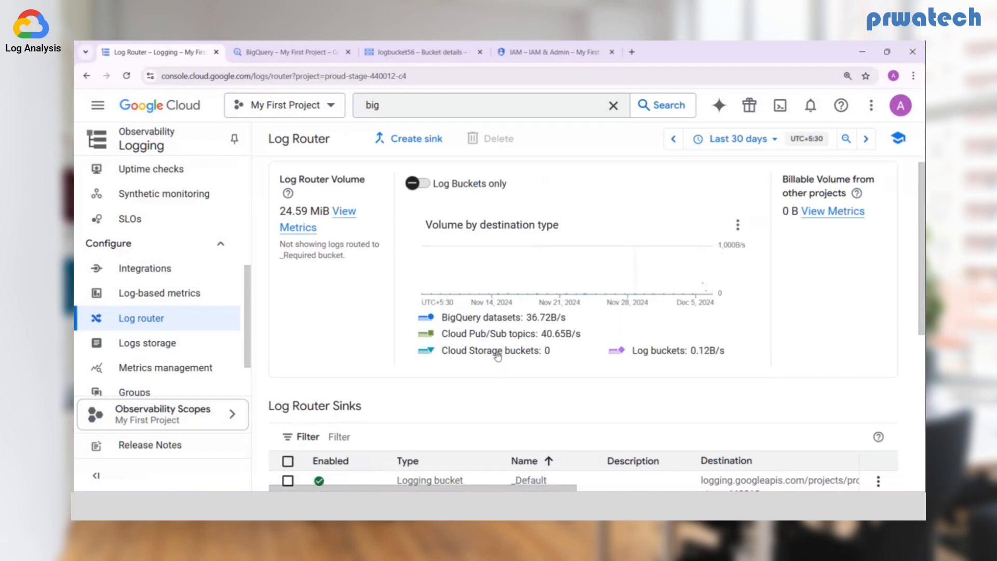
scroll(499, 358, down, 3)
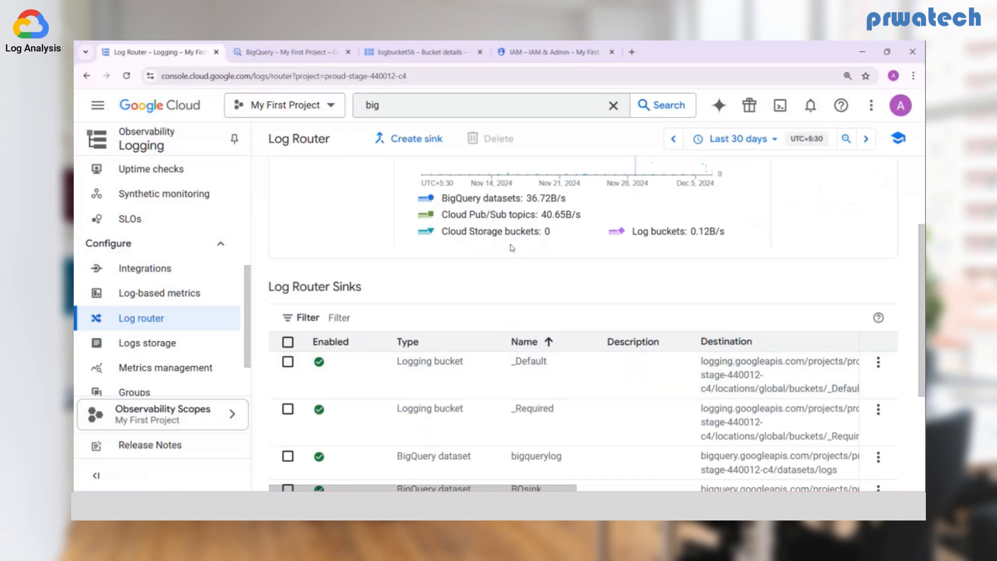
scroll(511, 248, down, 5)
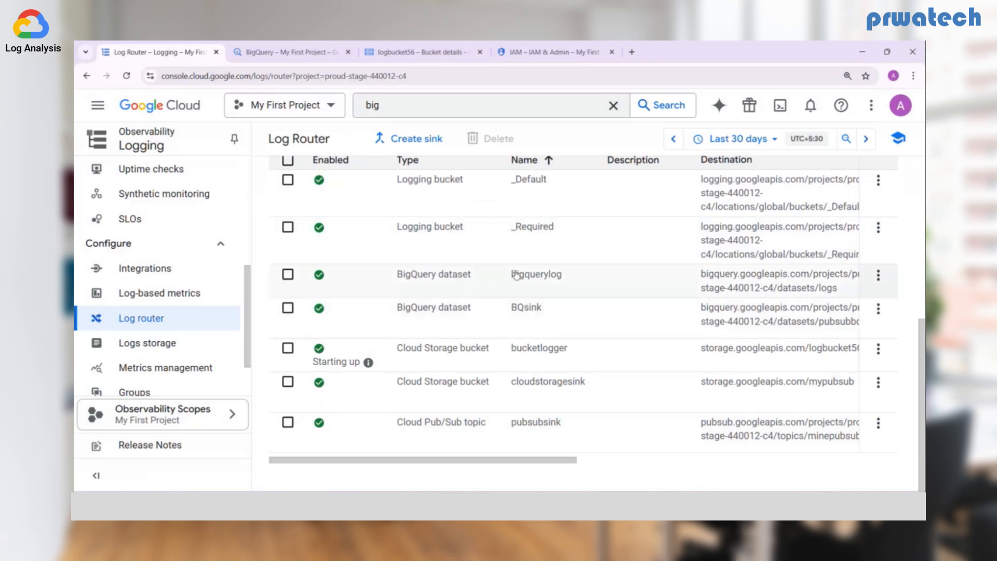
scroll(541, 283, right, 2)
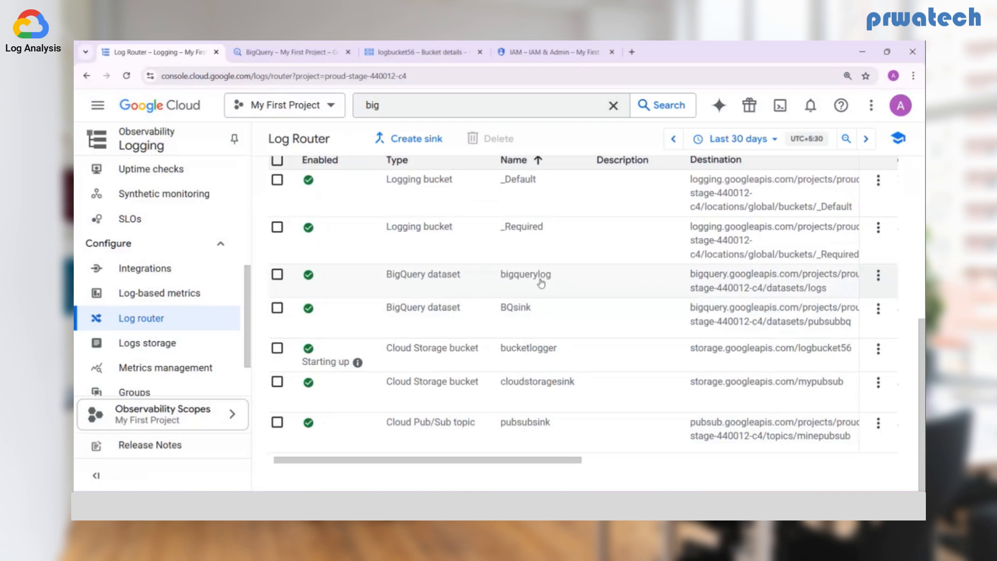
scroll(540, 283, right, 1)
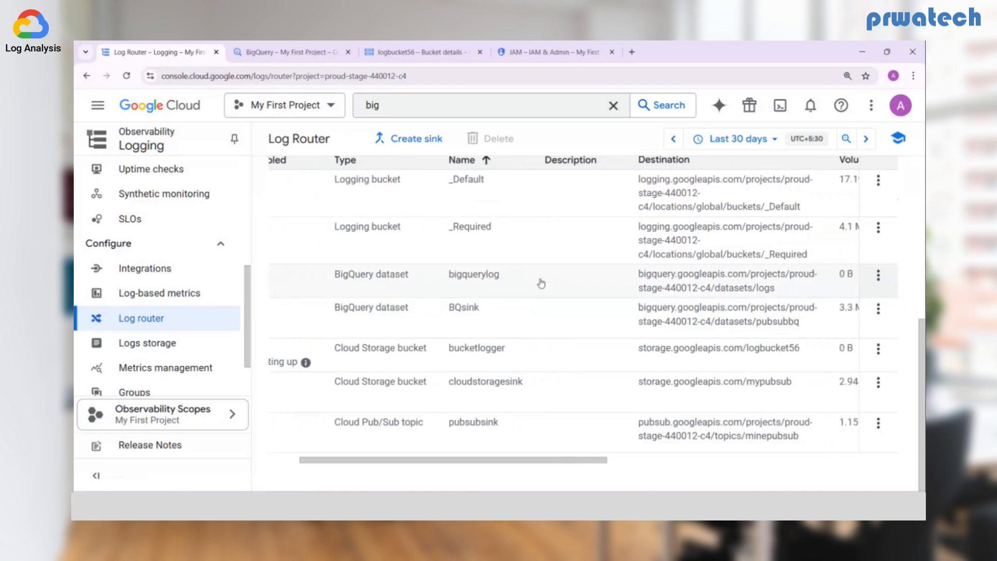
scroll(541, 283, left, 1)
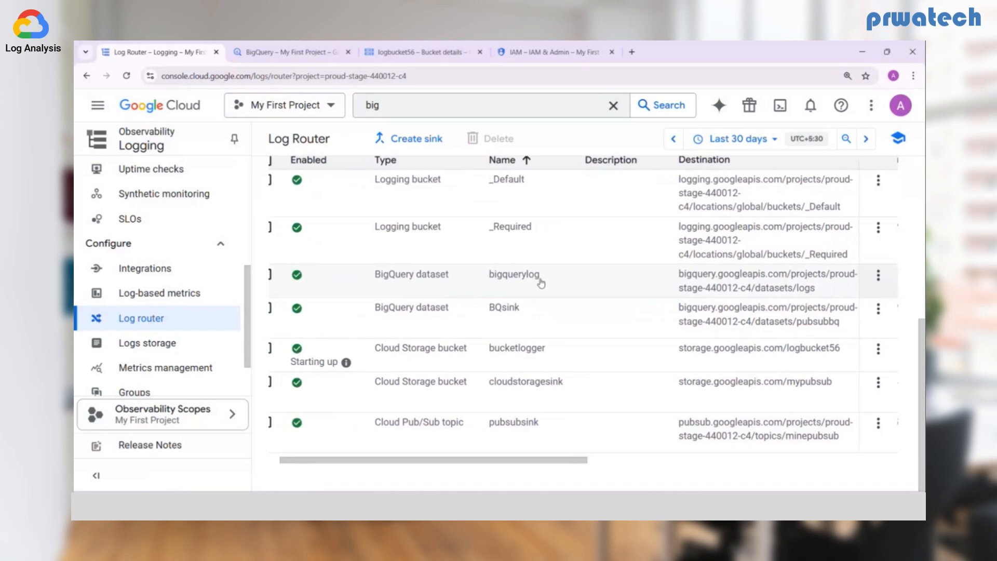
Copy the bigquerylog sink's writer identity from its details and enter it as a new principal in the IAM access form for My First Project
click(880, 280)
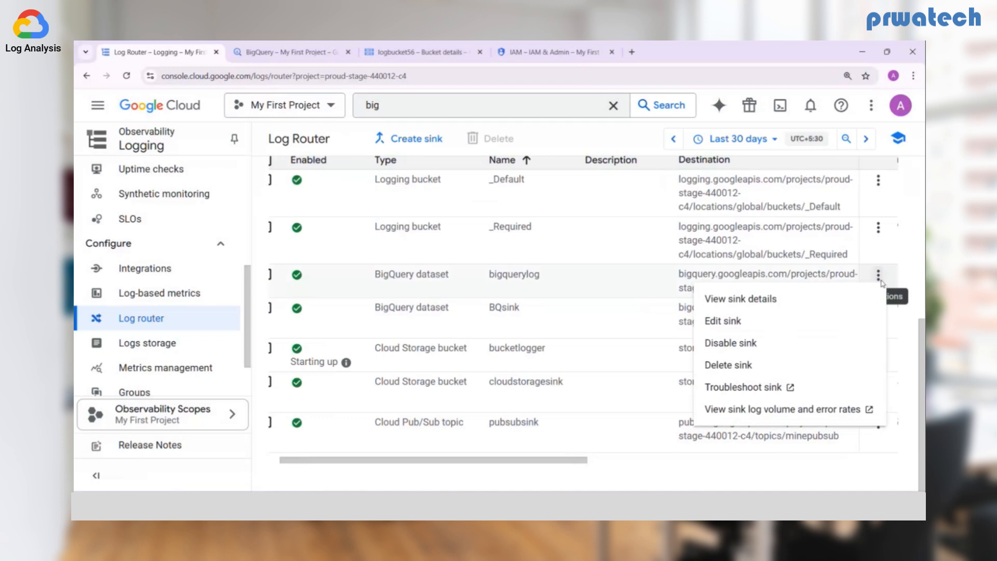
click(753, 300)
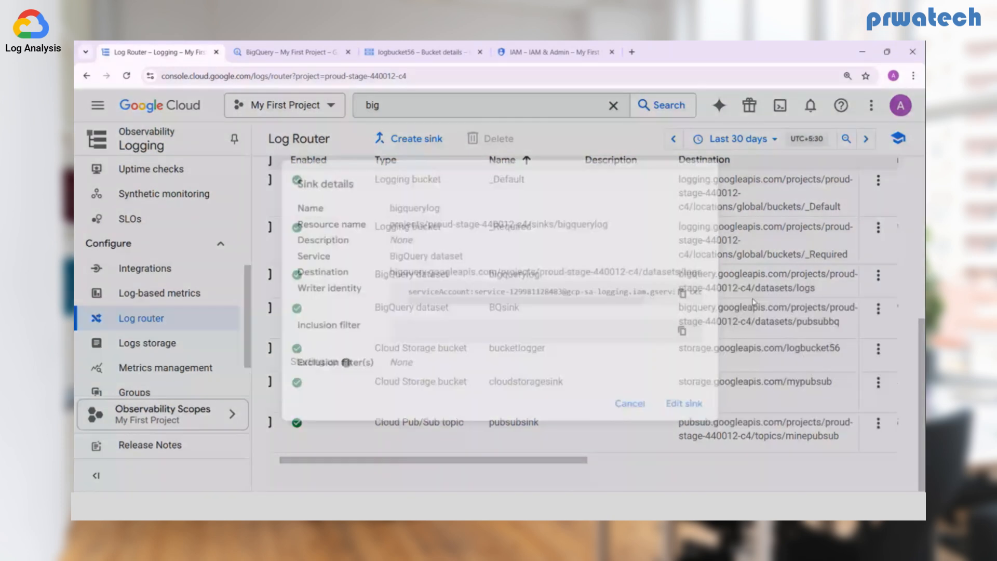
click(691, 296)
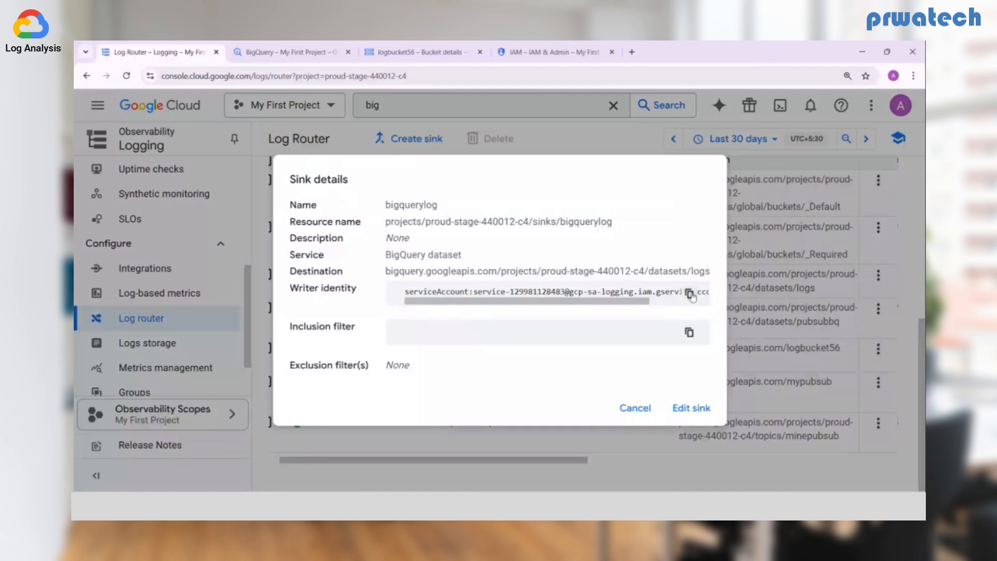
click(536, 58)
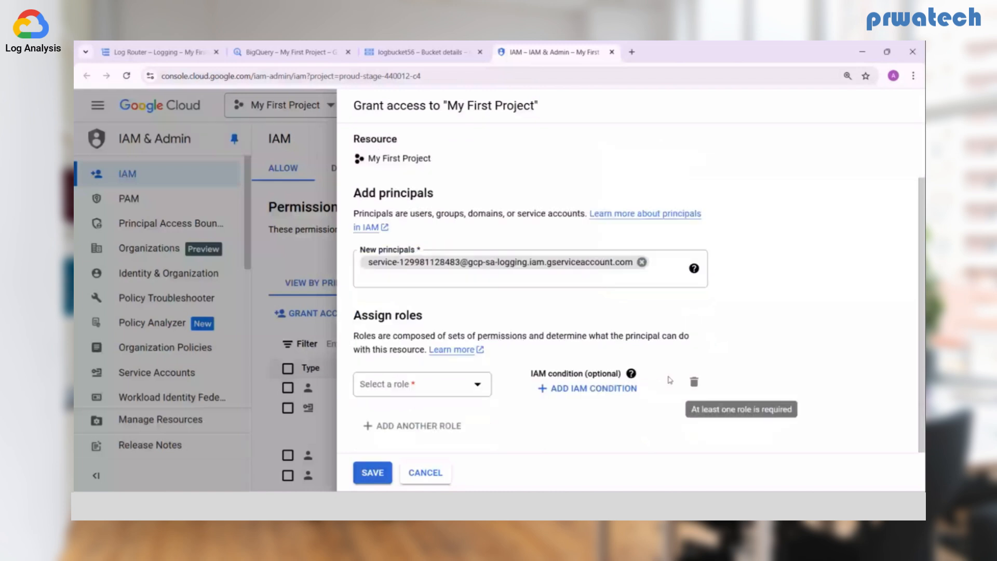
Assign the BigQuery Data Editor role to the new principal, found by filtering roles for bigquery, and save the access grant
click(477, 386)
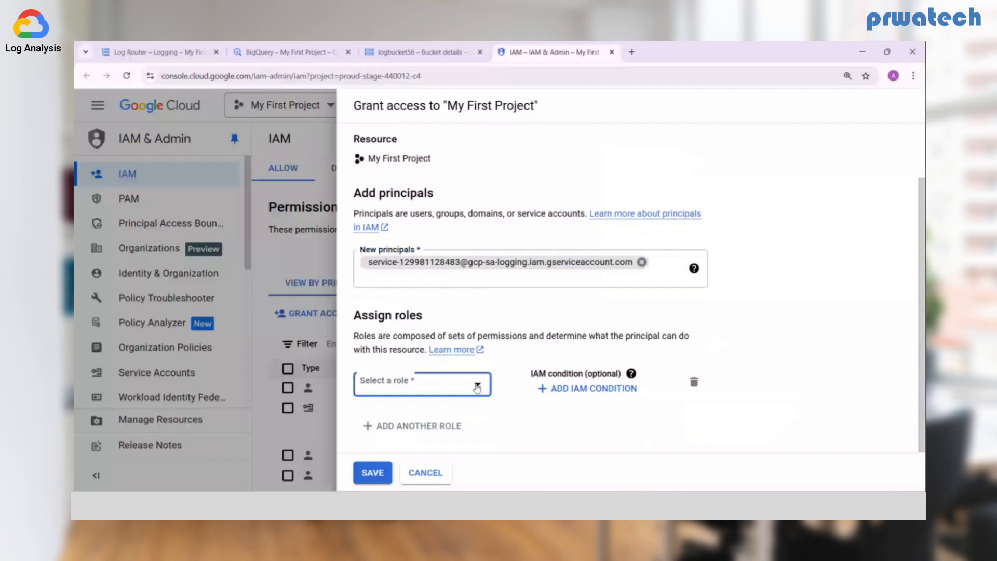
click(477, 386)
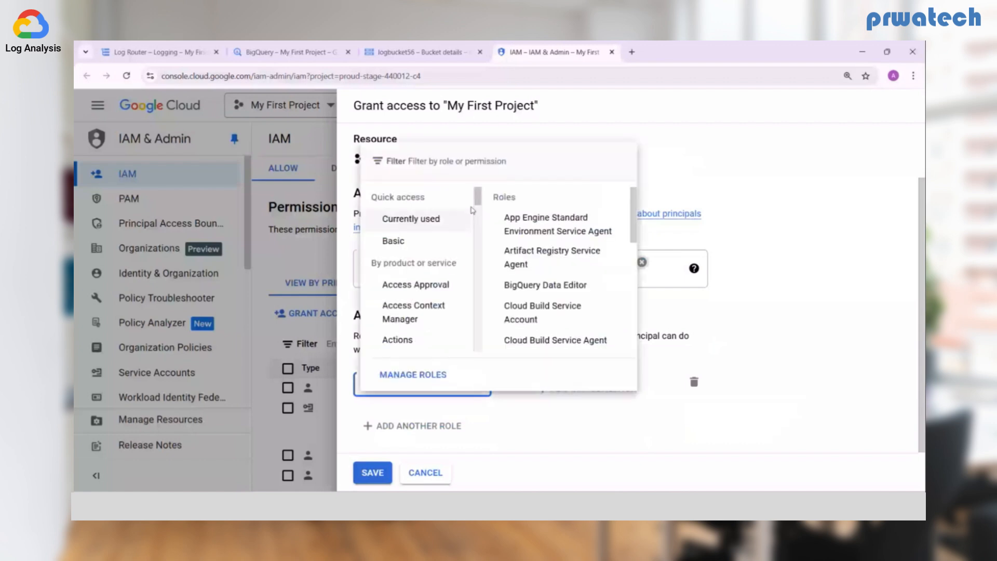
click(431, 162)
text(bigquery)
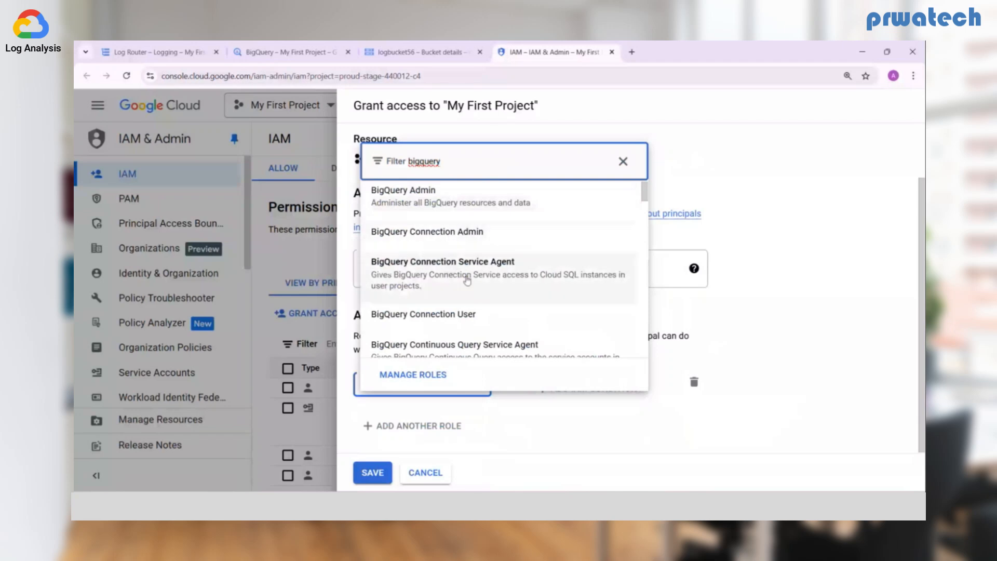
scroll(467, 280, down, 1)
scroll(466, 280, down, 2)
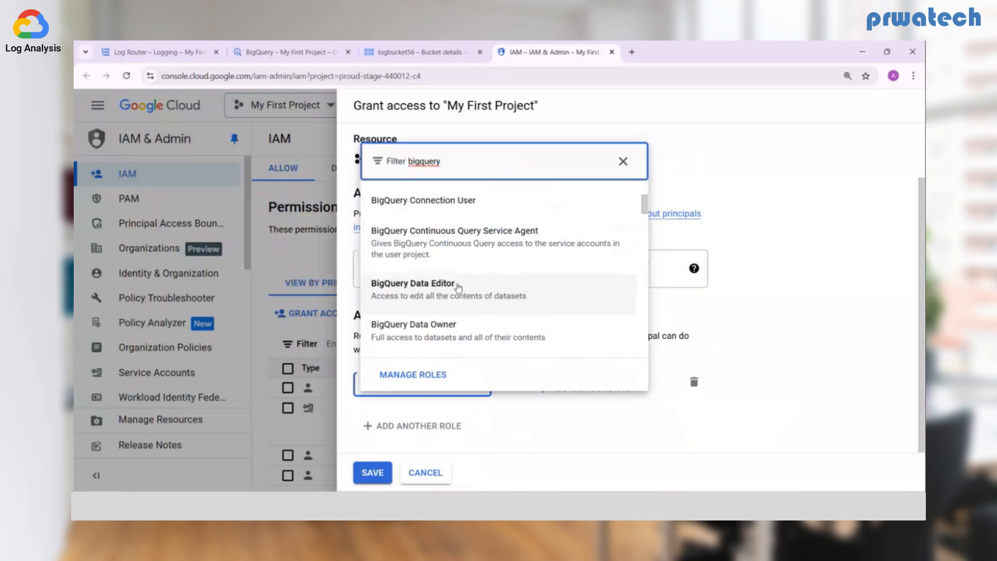
click(458, 287)
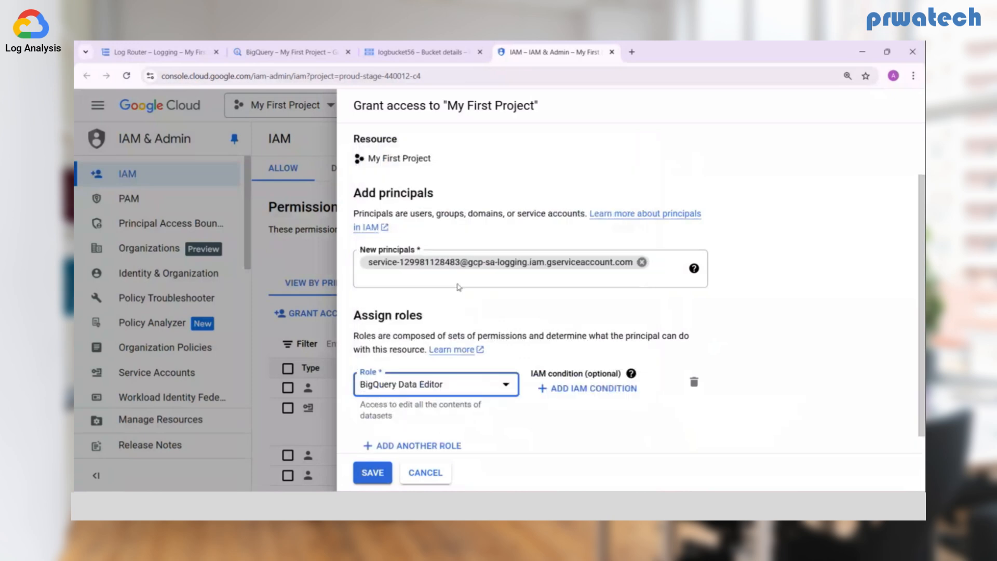
scroll(439, 418, down, 1)
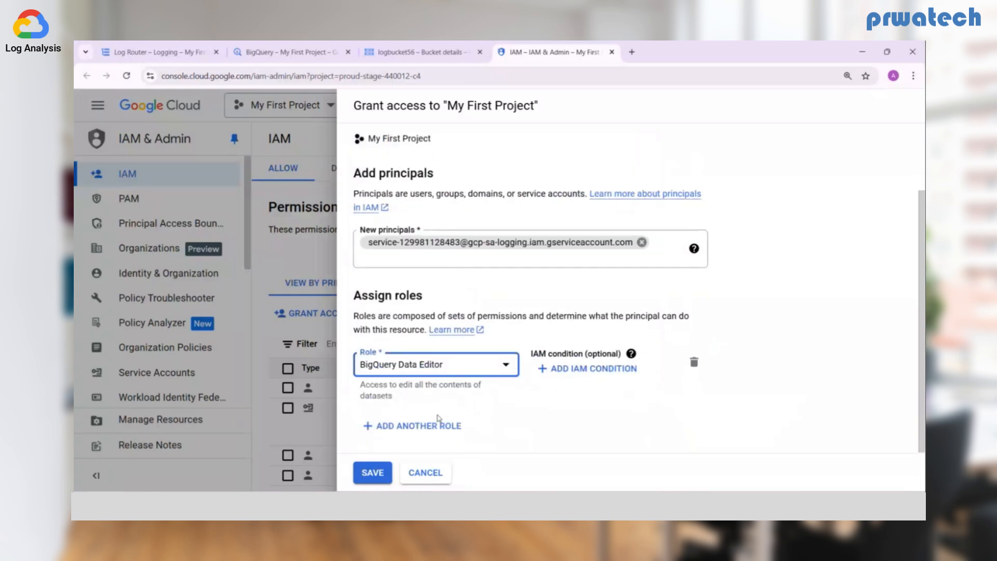
click(372, 475)
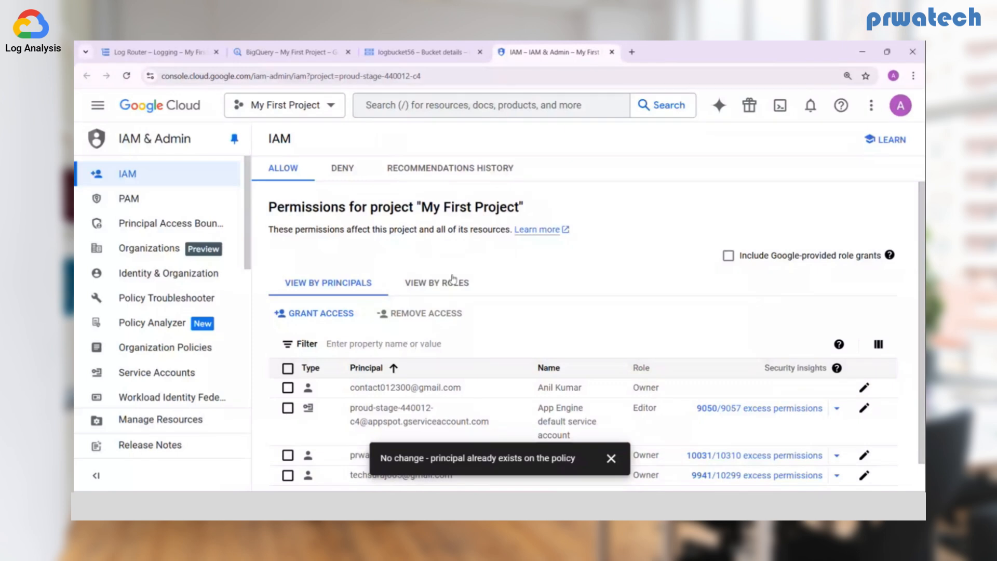
Return to BigQuery, open the cloudaudit_googleapis_com_activity table in the pubsubbq dataset, examine its schema fields, and dismiss the dataset notification
click(309, 54)
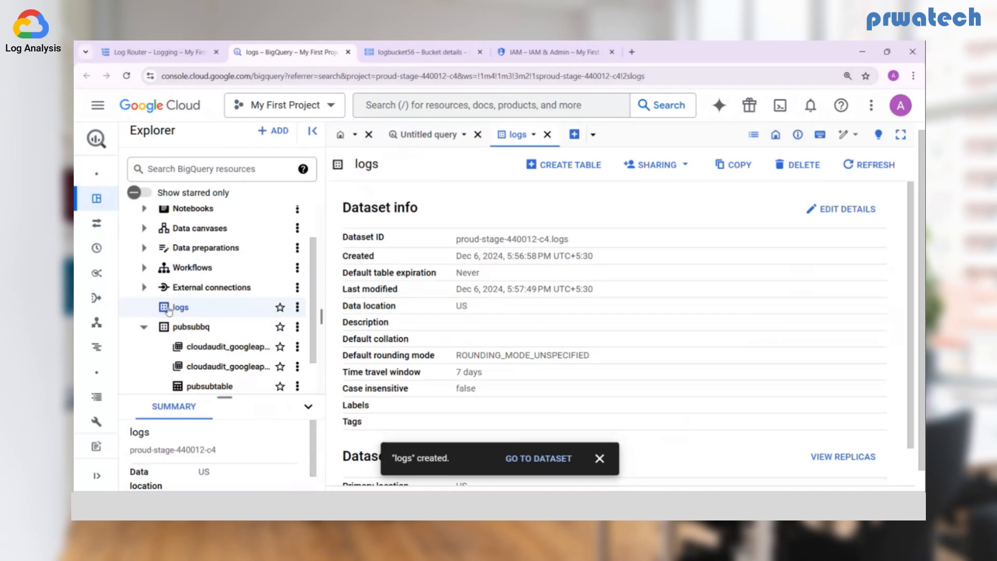
scroll(168, 310, down, 2)
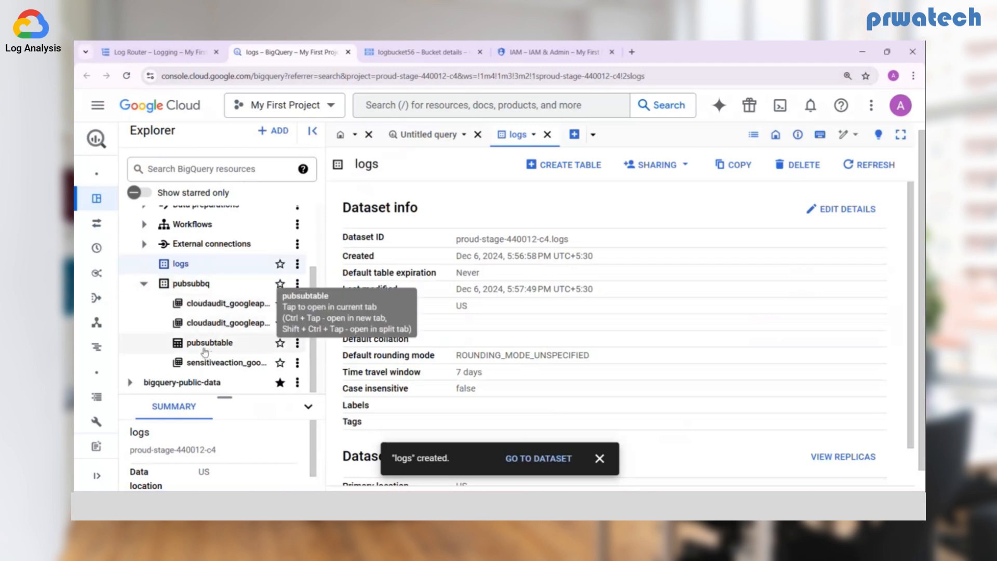
click(193, 306)
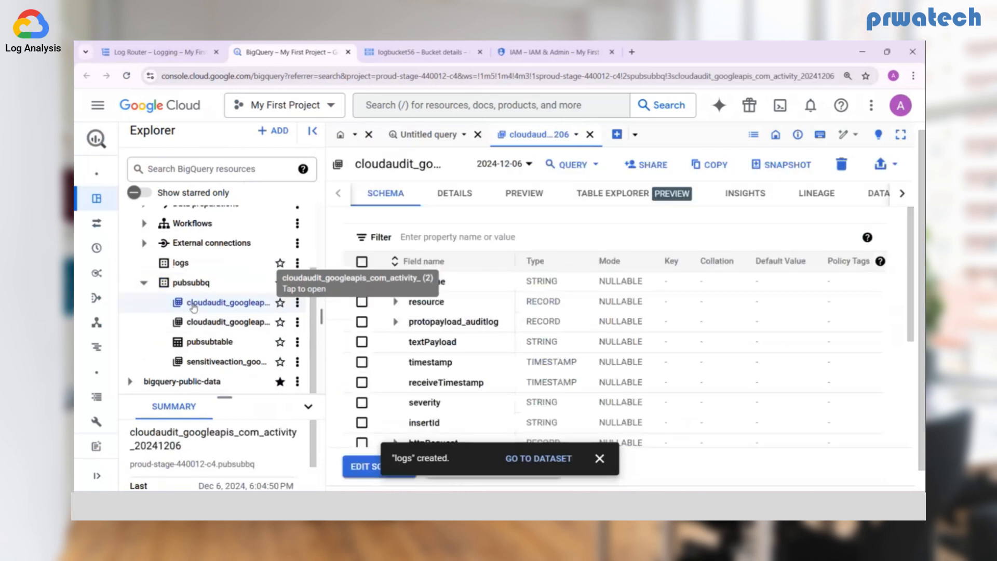
click(395, 322)
click(395, 322)
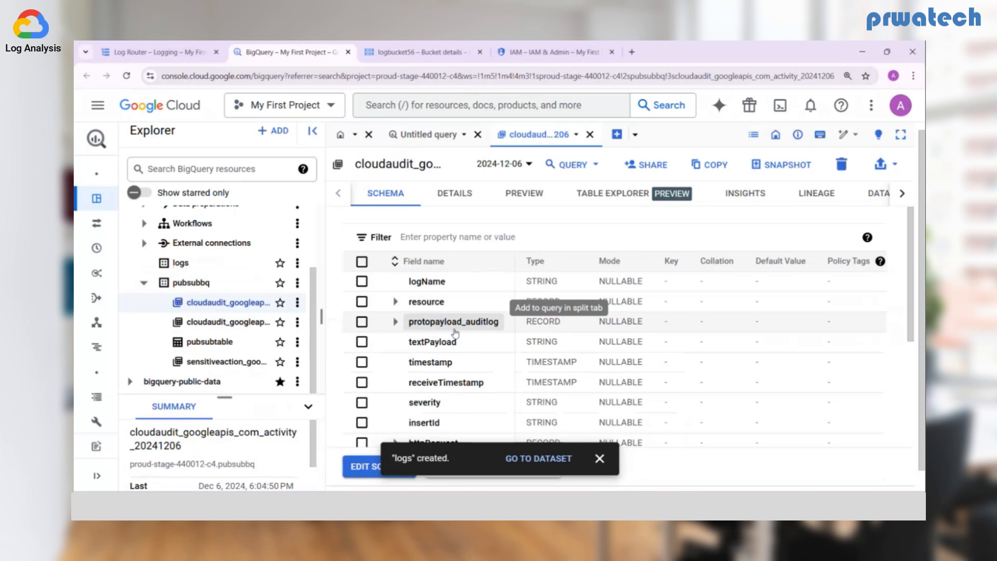
click(601, 460)
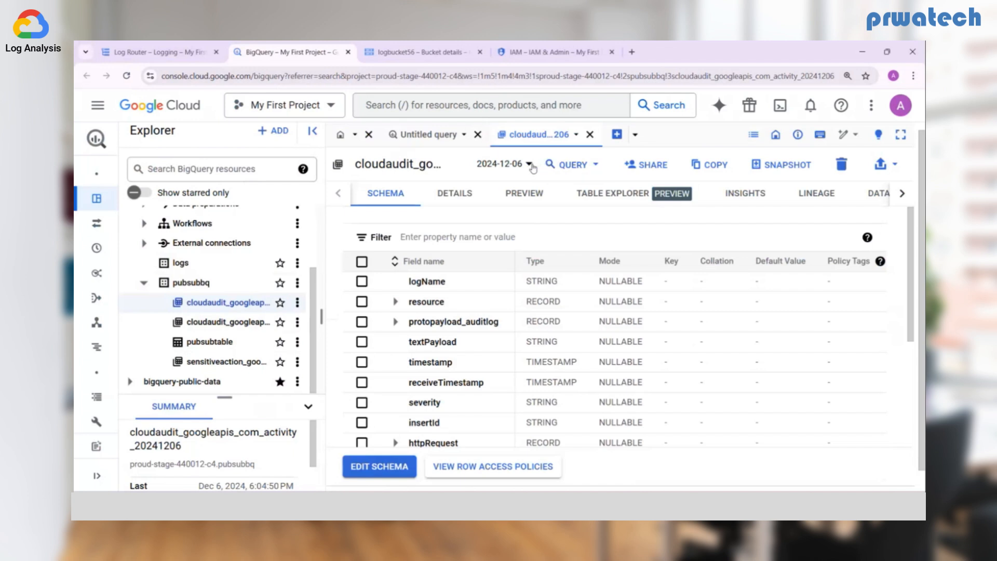
Query the cloudaudit_googleapis_com_activity_20241206 table in a new query tab, selecting all columns with a limit of 1000, and run it
click(580, 167)
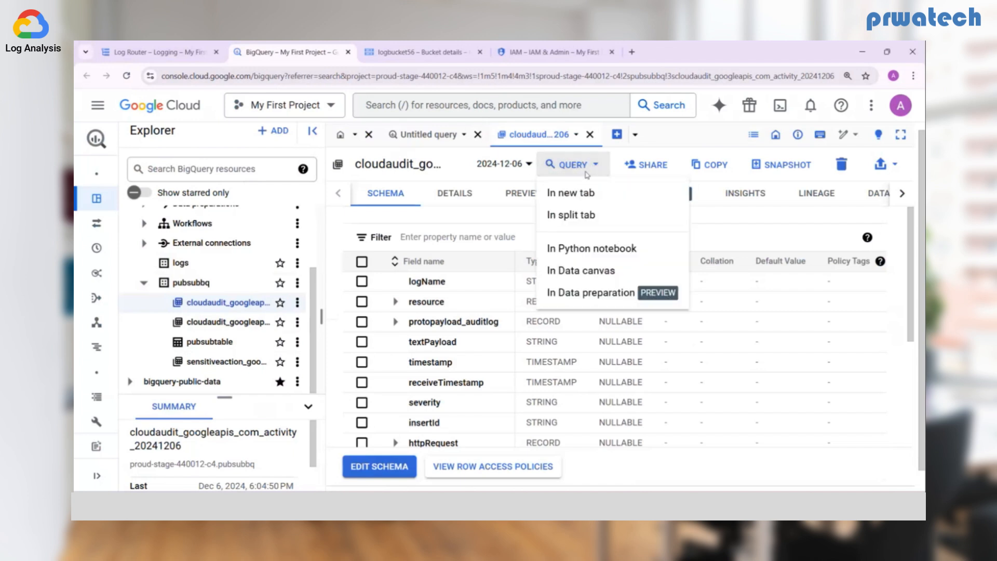
click(571, 196)
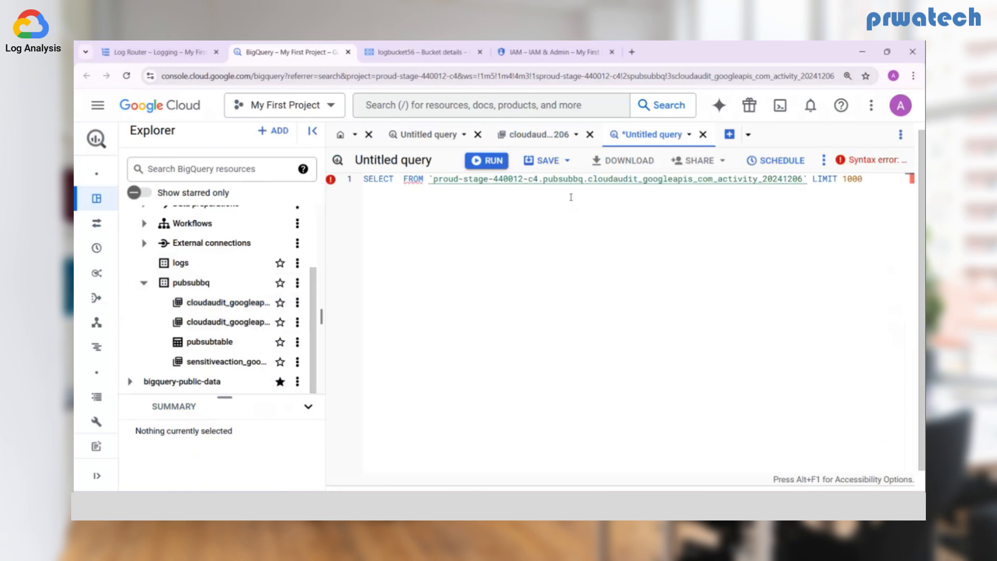
text(*)
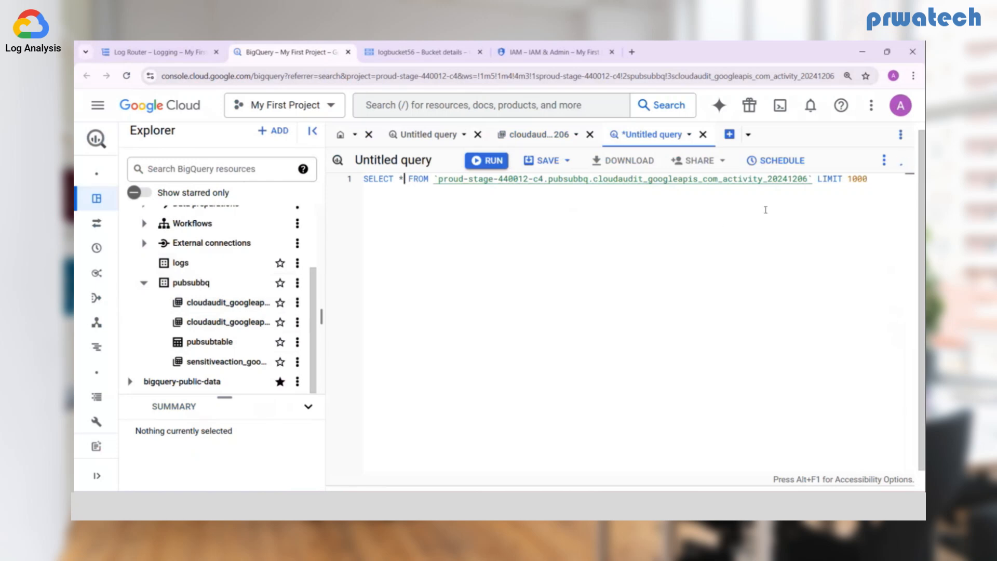
click(489, 161)
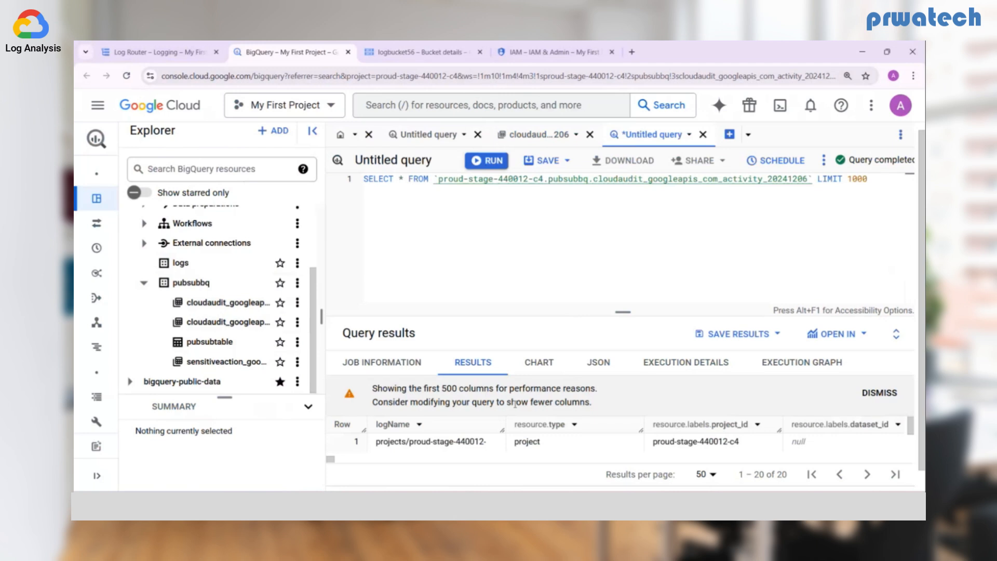
Examine the query results across the logName, resource label and protopayload columns of the exported activity logs
scroll(515, 404, down, 1)
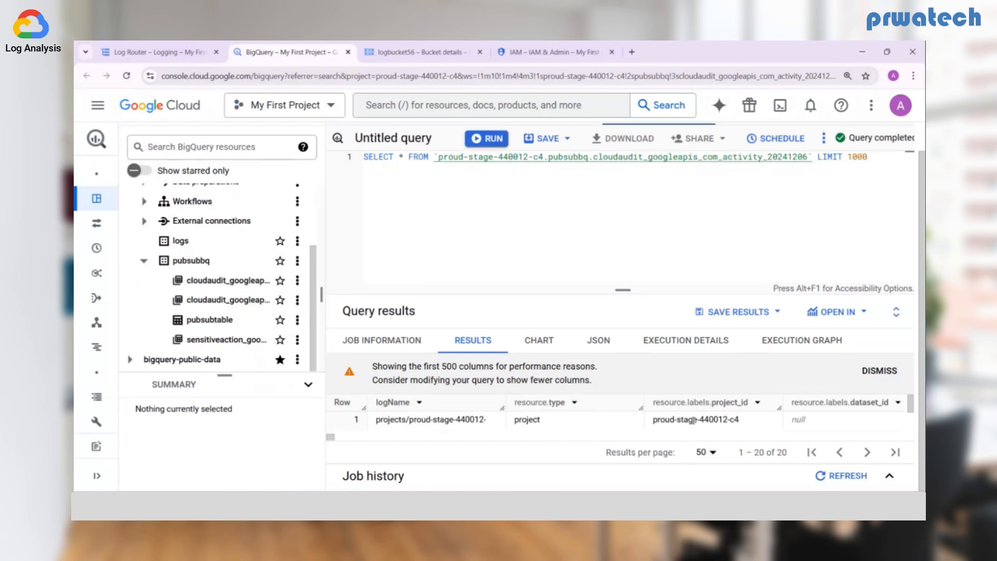
scroll(693, 422, right, 5)
scroll(693, 422, right, 5)
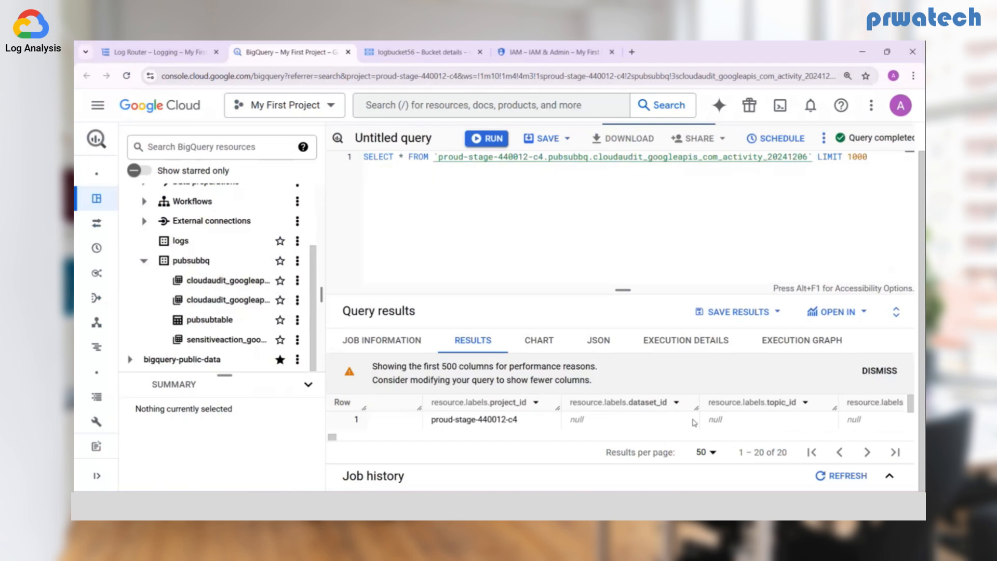
scroll(694, 422, right, 1)
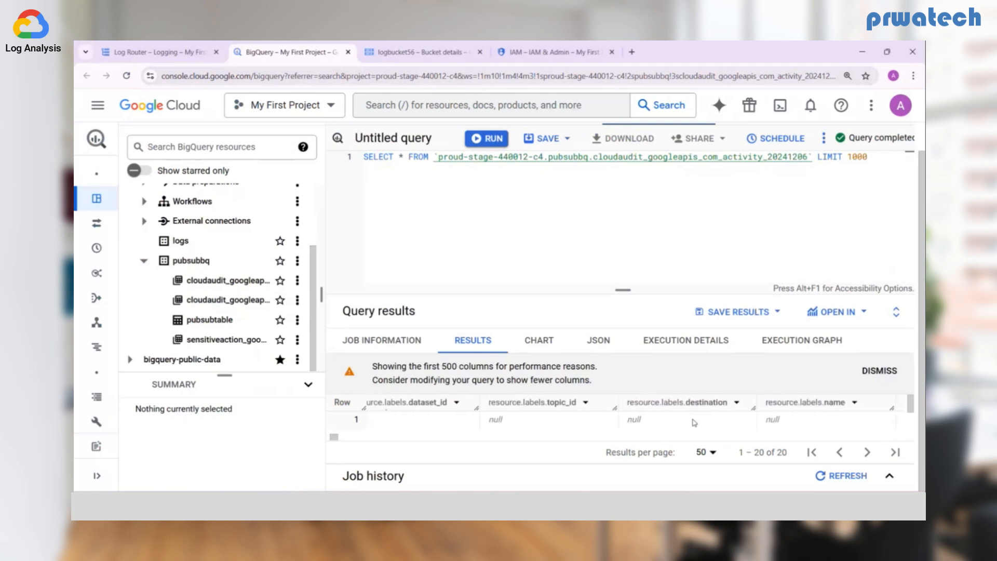
scroll(694, 422, right, 2)
scroll(694, 422, right, 8)
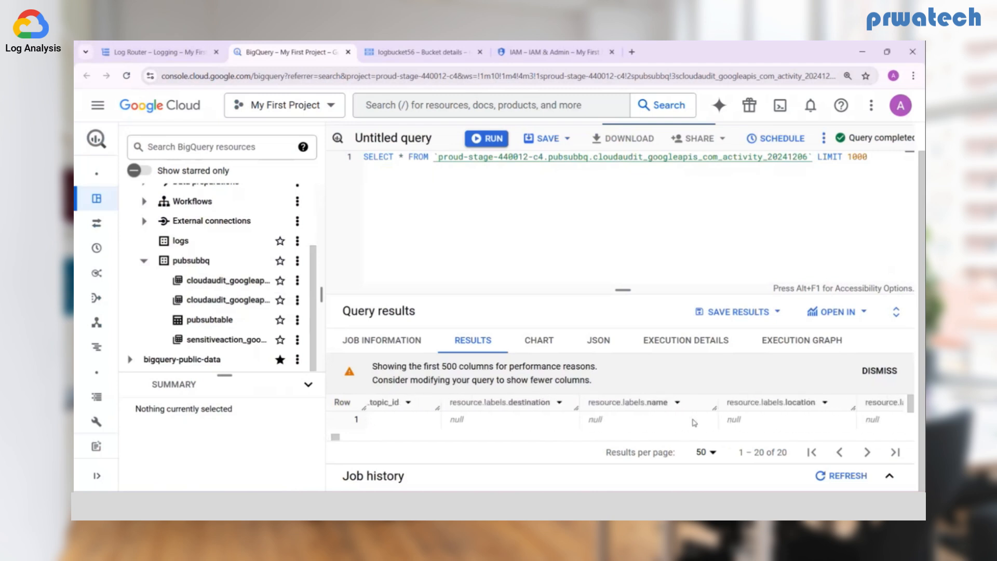
scroll(694, 422, right, 10)
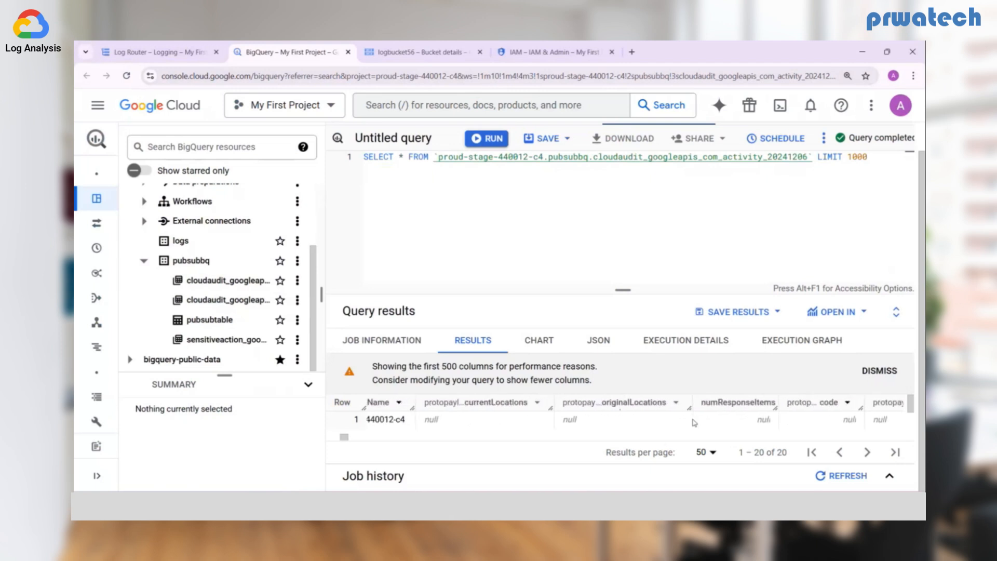
scroll(694, 422, left, 10)
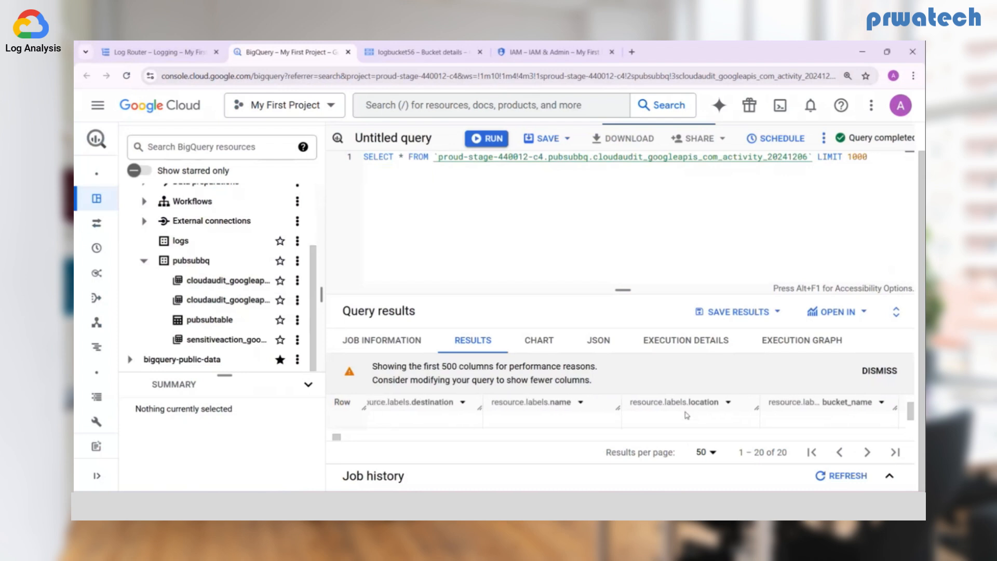
Check the chart view of the query results, and read the activity log entries in JSON form through the resource attributes
click(539, 338)
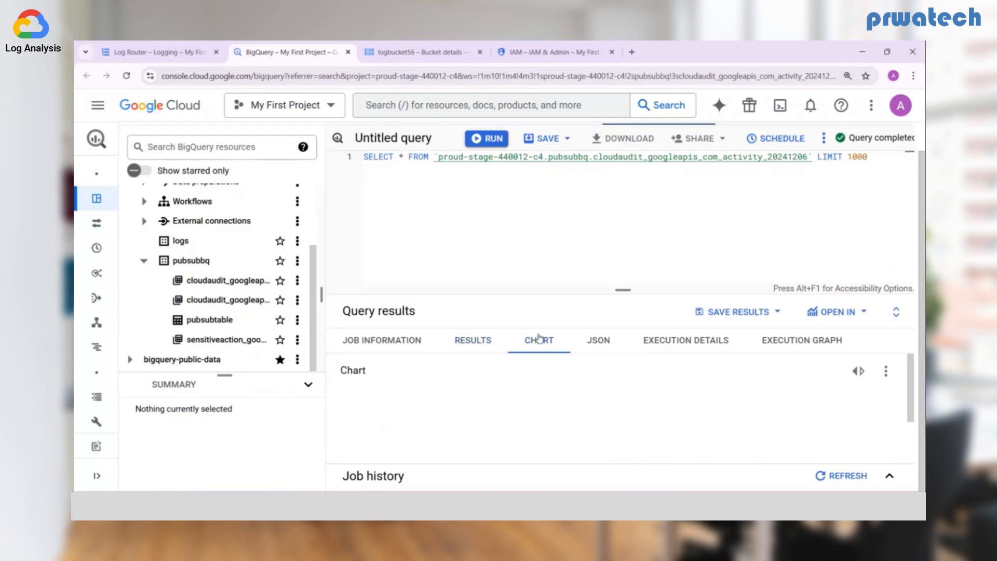
scroll(526, 405, down, 1)
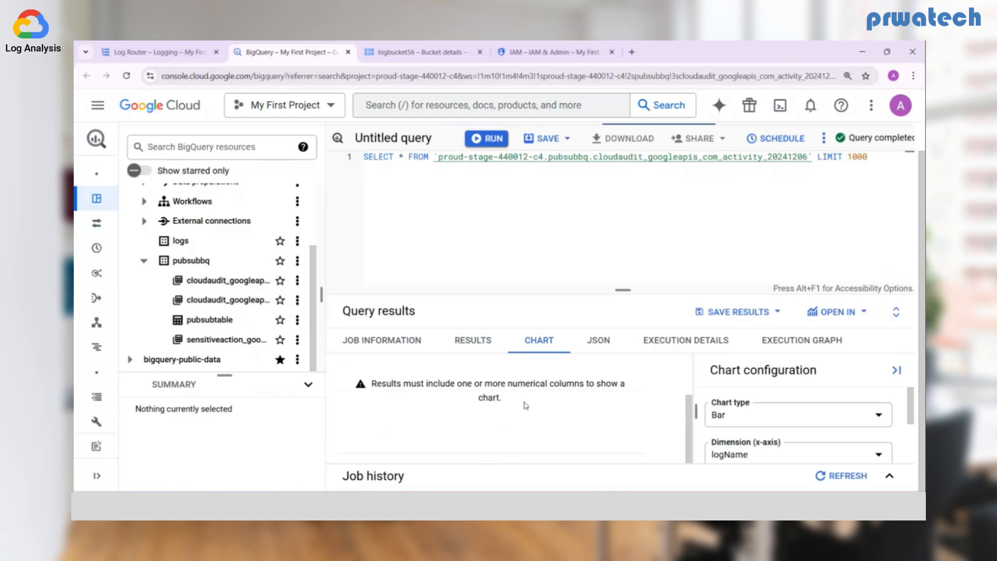
click(600, 345)
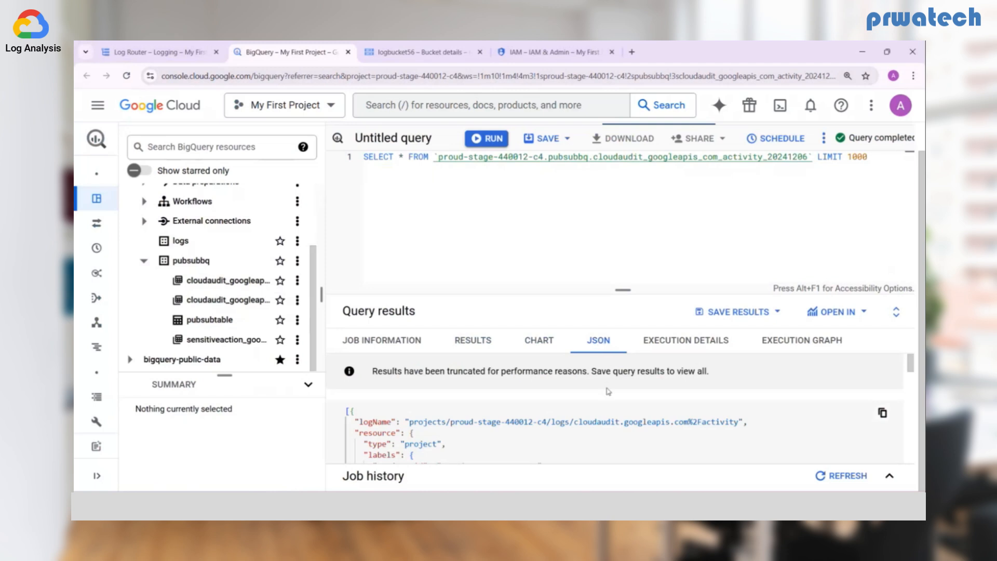
scroll(511, 444, down, 2)
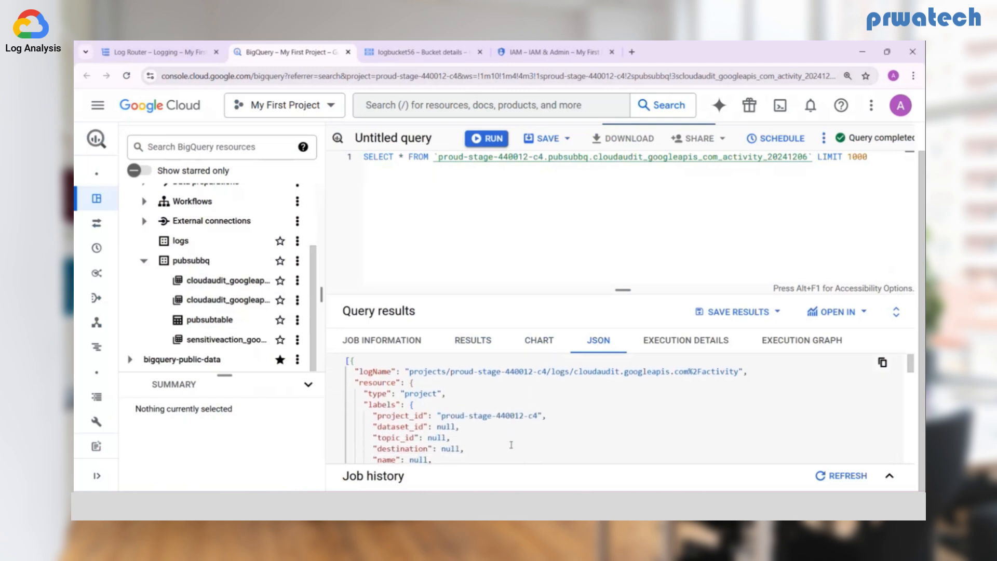
scroll(510, 445, down, 1)
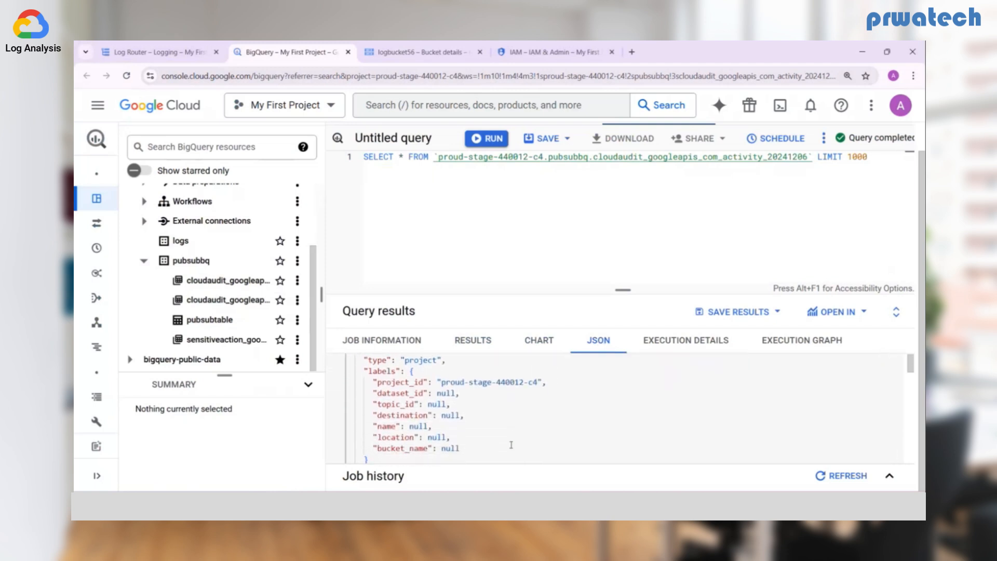
scroll(511, 445, down, 3)
scroll(510, 445, down, 5)
scroll(511, 445, down, 5)
scroll(511, 444, down, 5)
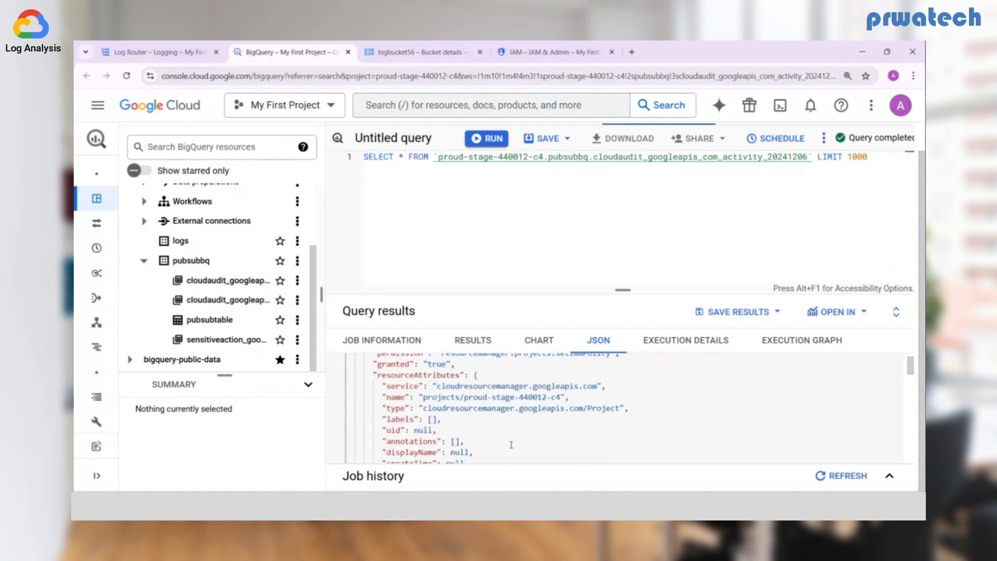
Return to the tabular query results and examine the service name, method name and resource name columns of the log entries
click(466, 341)
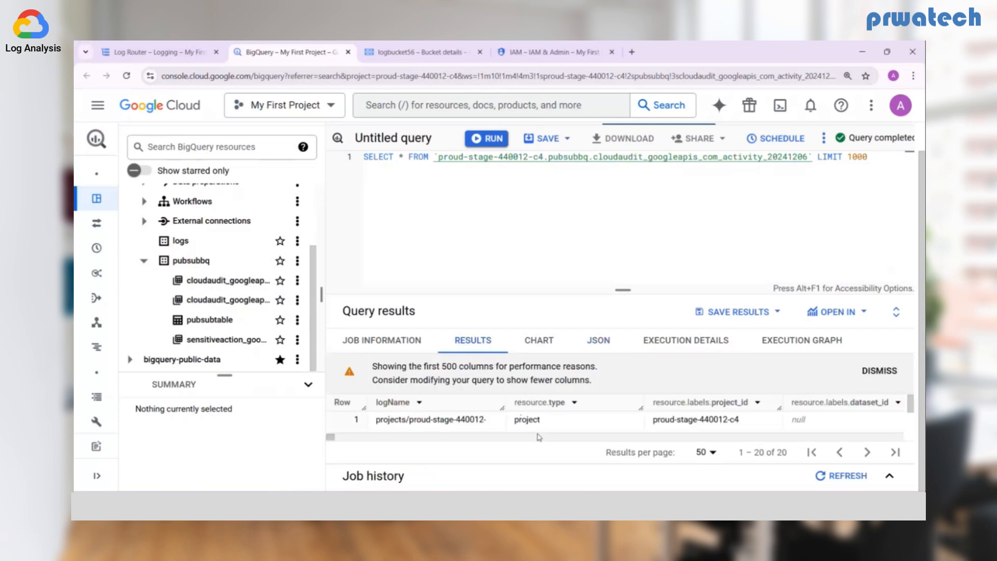
scroll(552, 429, right, 8)
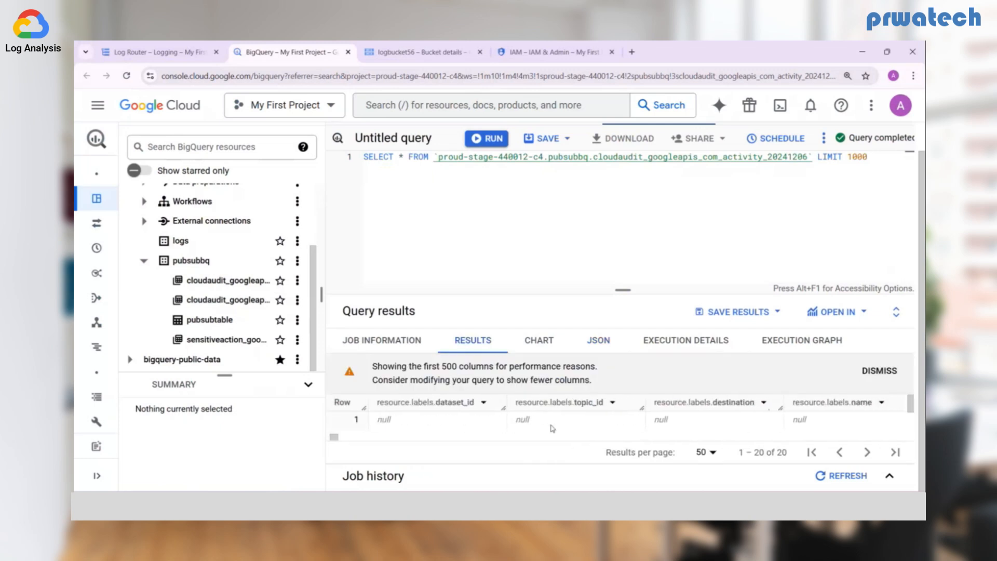
scroll(552, 429, right, 10)
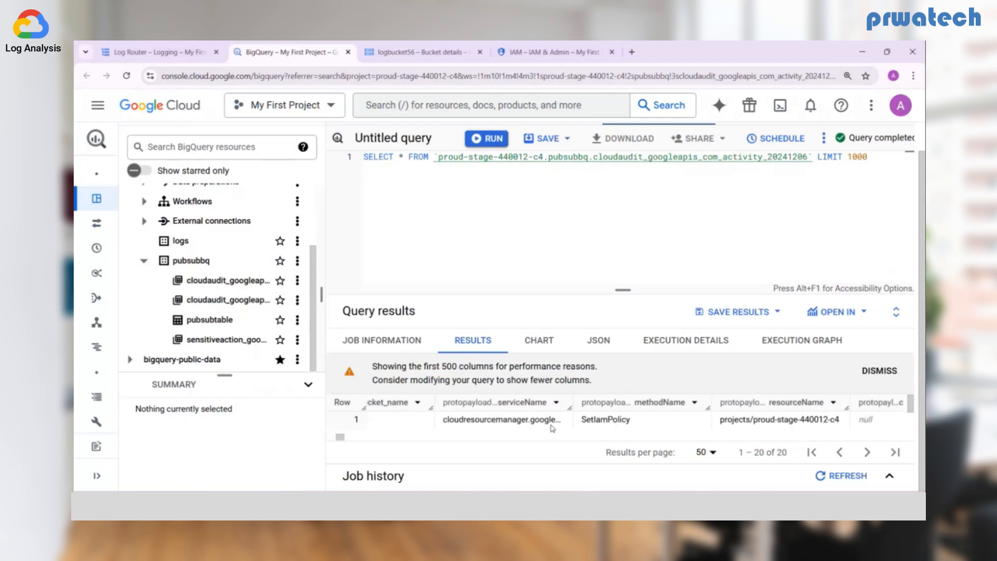
Examine the protopayload location and response columns of the query results, and return to the resource type and label columns
scroll(552, 428, right, 3)
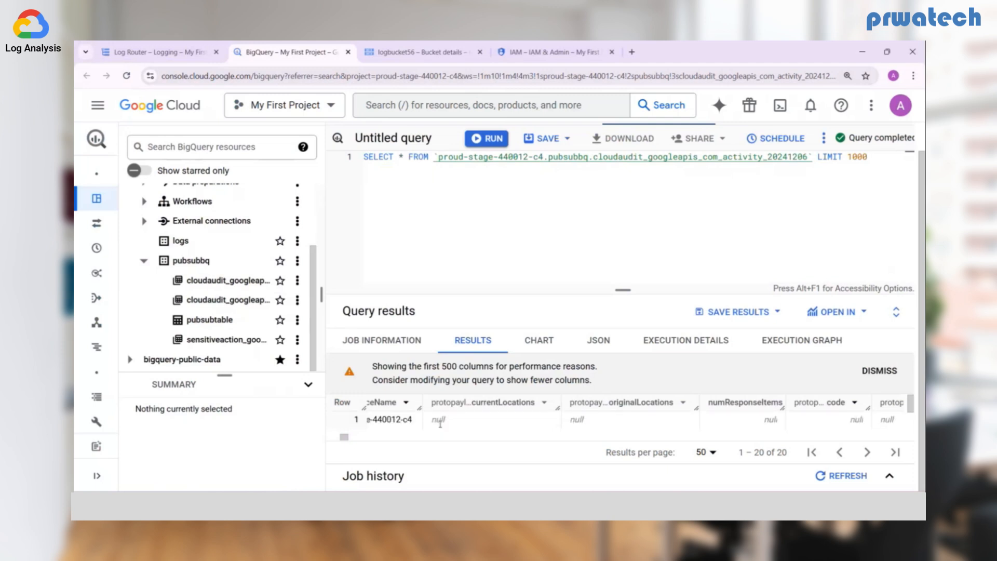
scroll(440, 423, left, 2)
scroll(441, 423, right, 10)
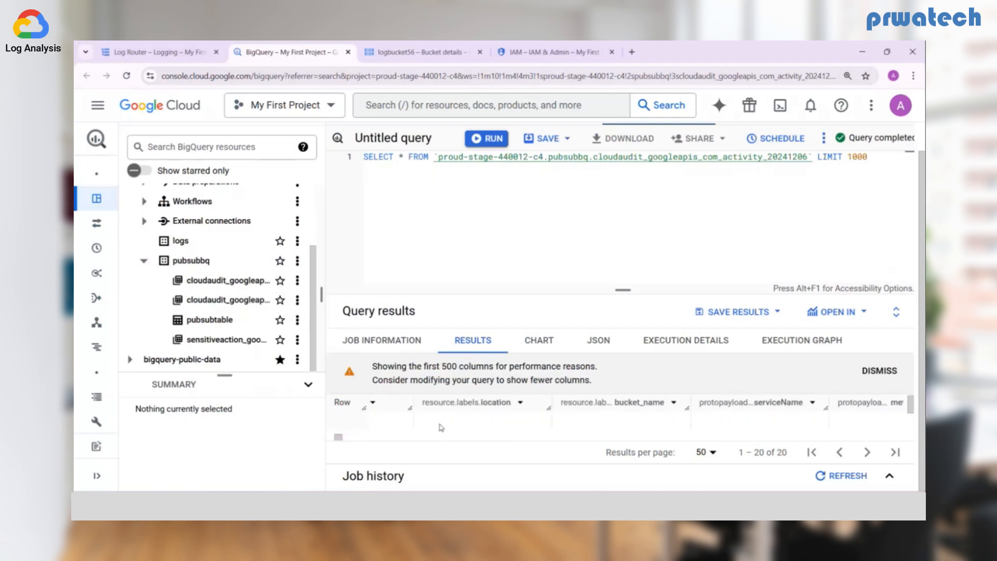
scroll(440, 428, left, 3)
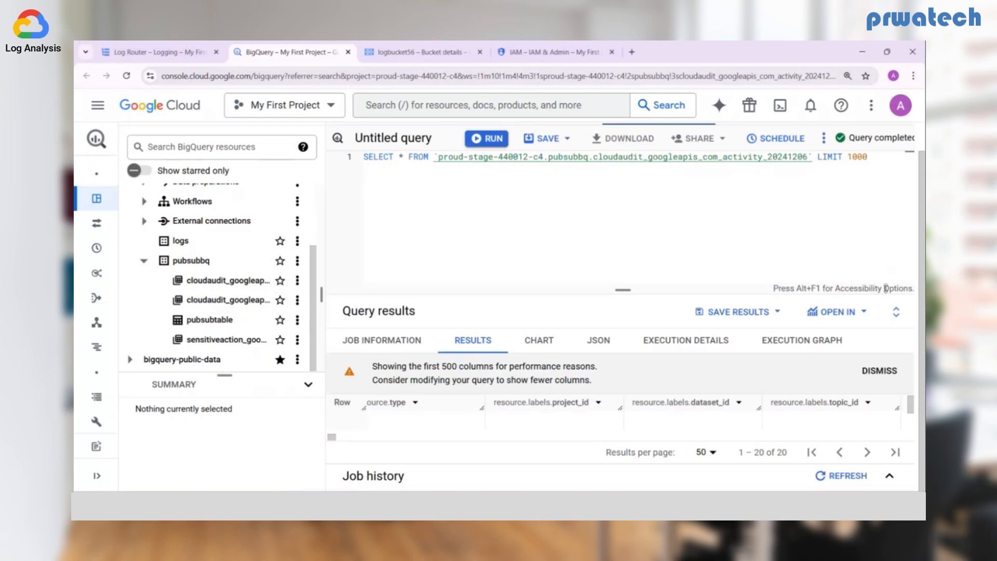
Check which tools the query results can be opened in, and collapse the pubsubbq dataset in the resource explorer
click(868, 317)
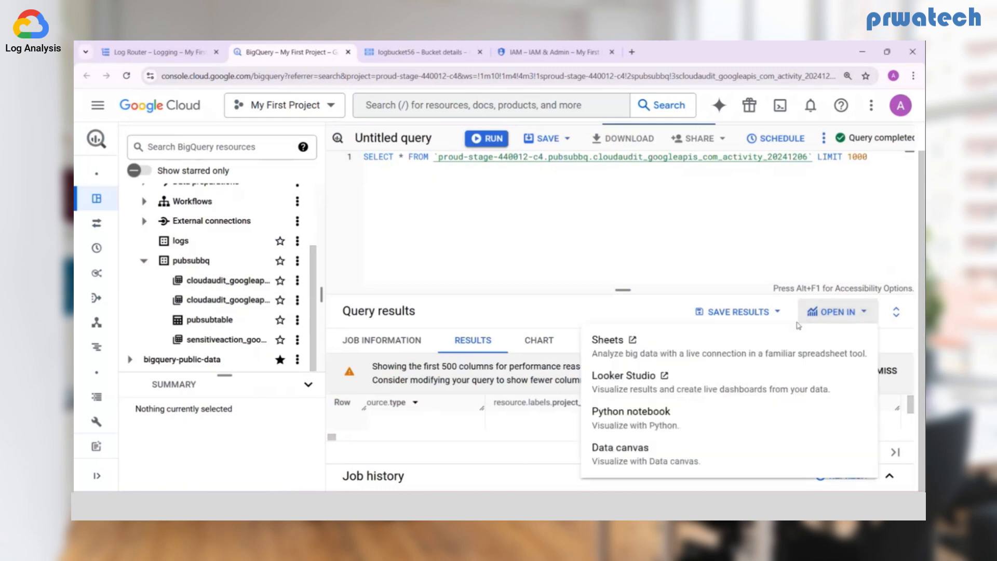
click(609, 256)
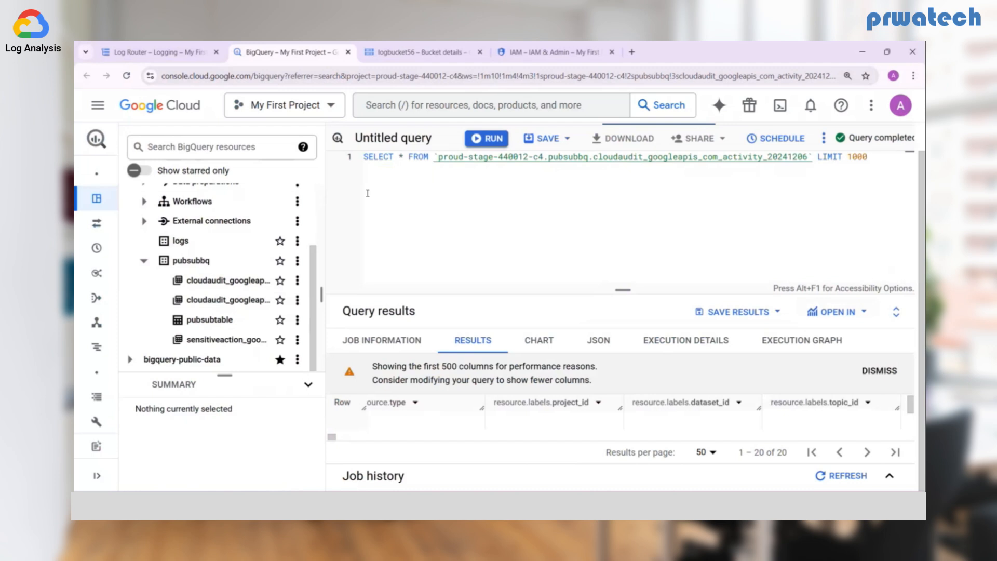
click(145, 261)
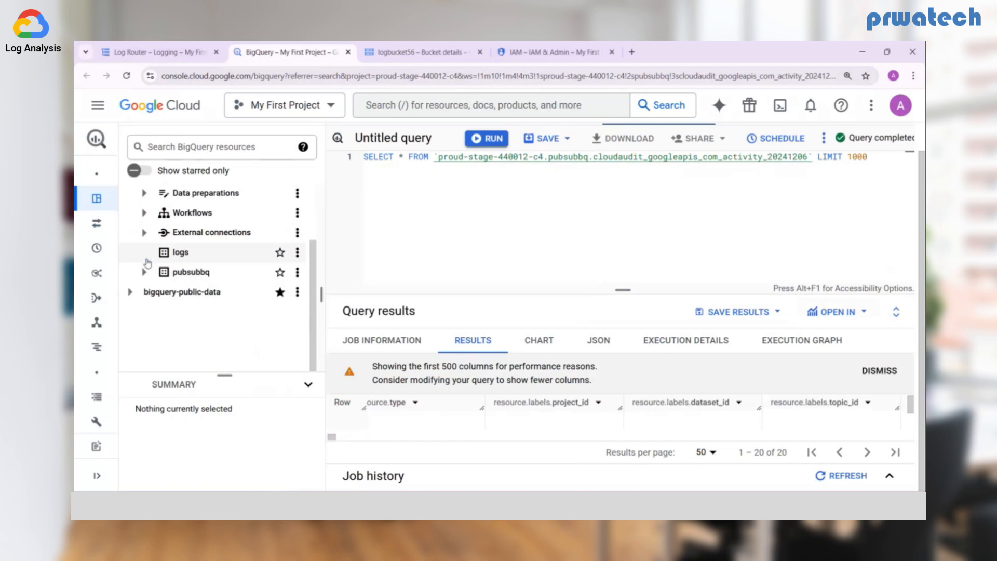